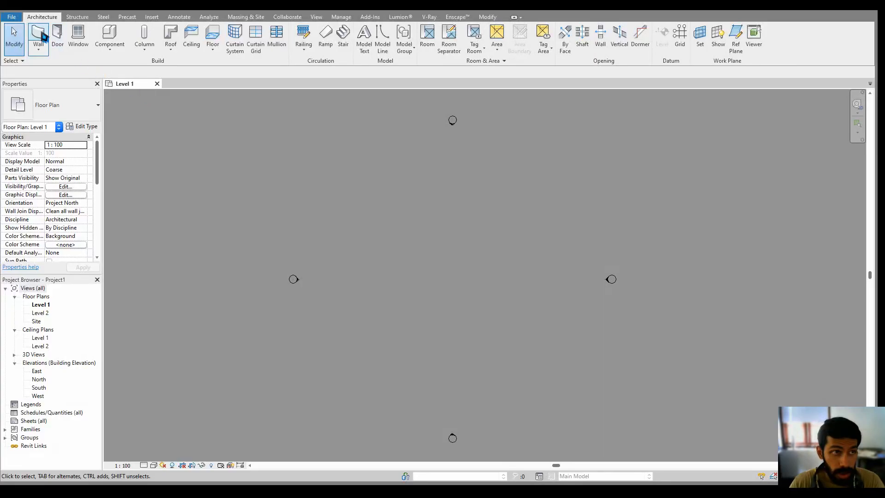
Draw a rectangular room of four walls between the elevation markers in the Level 1 floor plan
click(379, 30)
click(391, 195)
click(469, 267)
scroll(427, 235, up, 3)
key(Escape)
key(Escape)
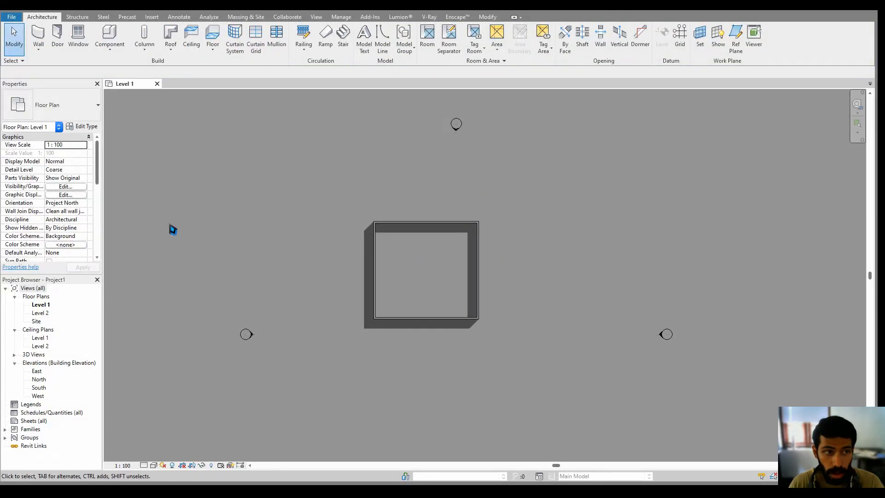
Create a Generic 150mm floor within the room's walls on Level 1
click(212, 41)
click(379, 257)
click(372, 48)
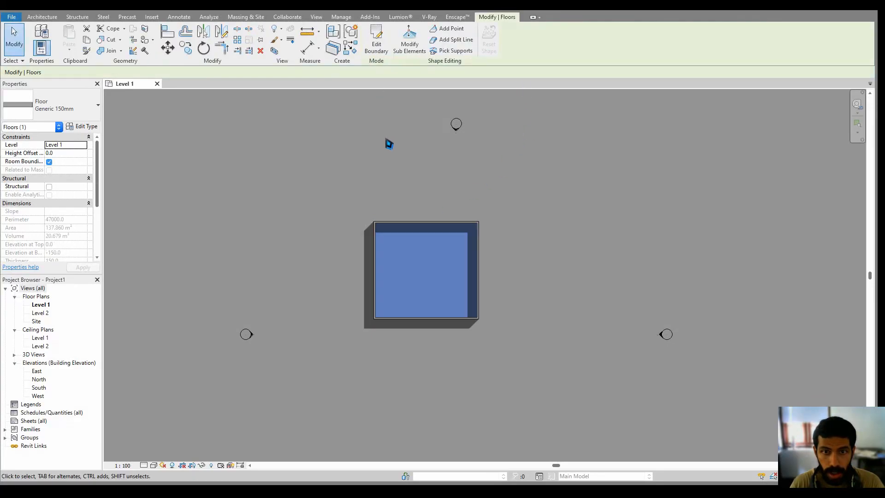
click(203, 202)
Place a Plain compound ceiling in the room from the Level 1 ceiling plan
double_click(40, 338)
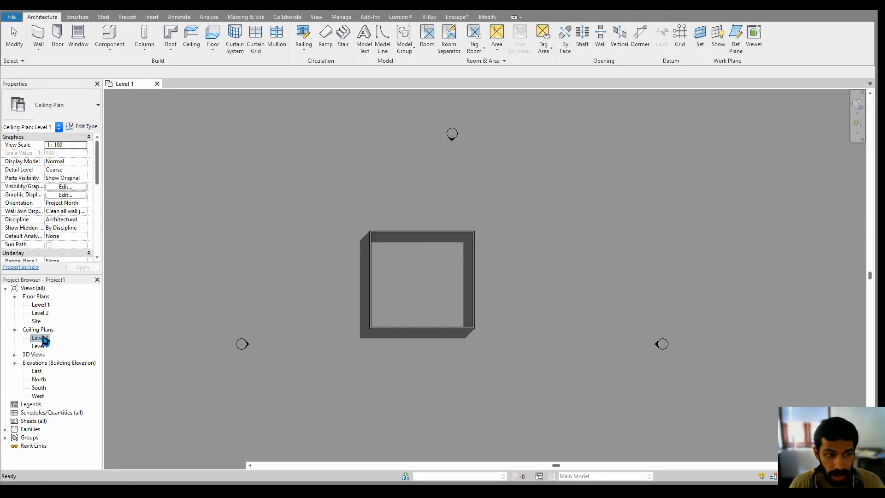
click(198, 46)
key(Escape)
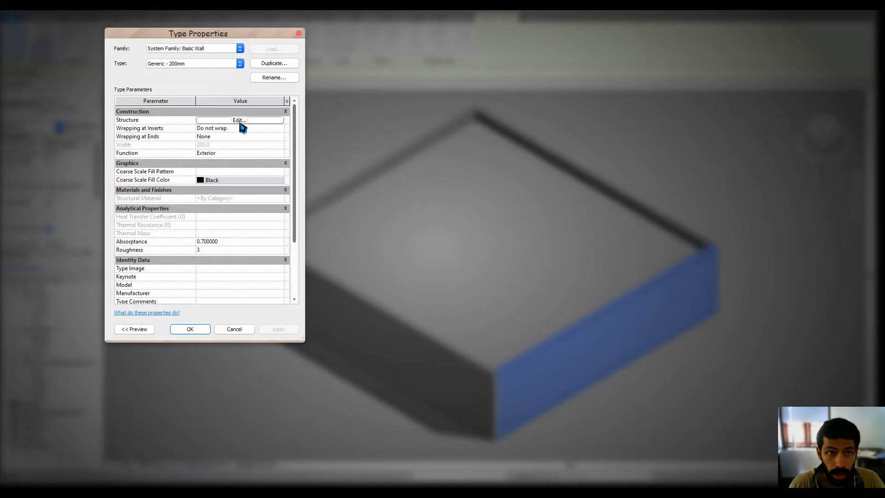
Assign a material to the structure layer of the Generic - 200mm wall type
click(240, 121)
click(200, 127)
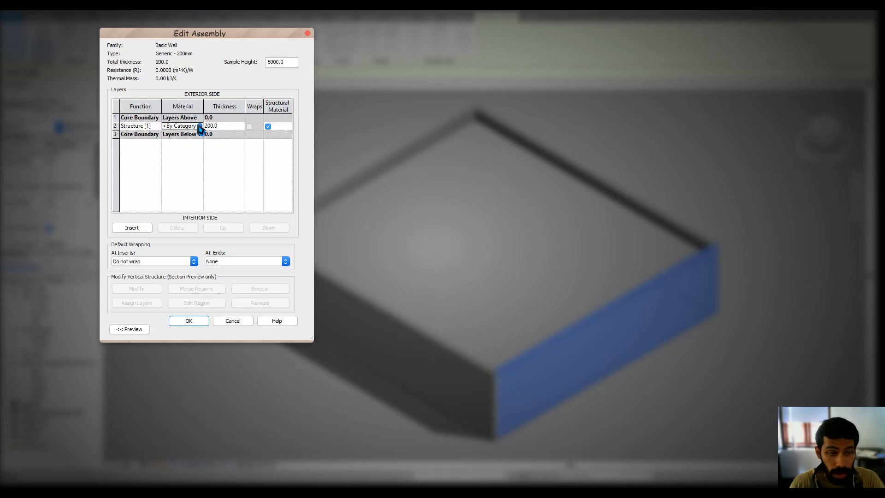
click(205, 322)
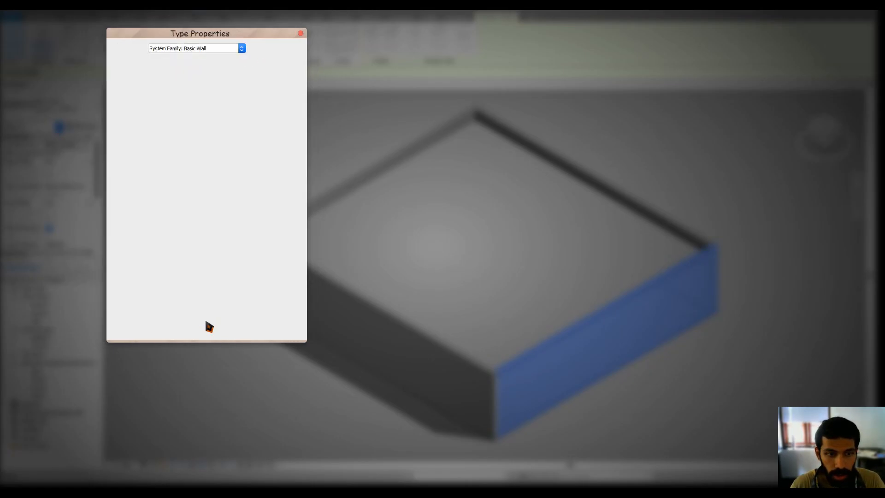
click(194, 330)
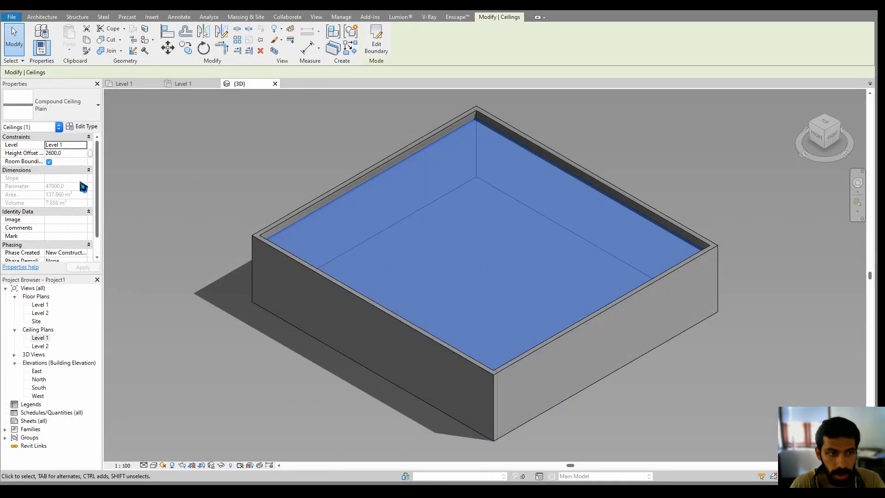
Set the material of the Plain ceiling type's layer to Clad - White
click(79, 129)
click(244, 123)
click(210, 136)
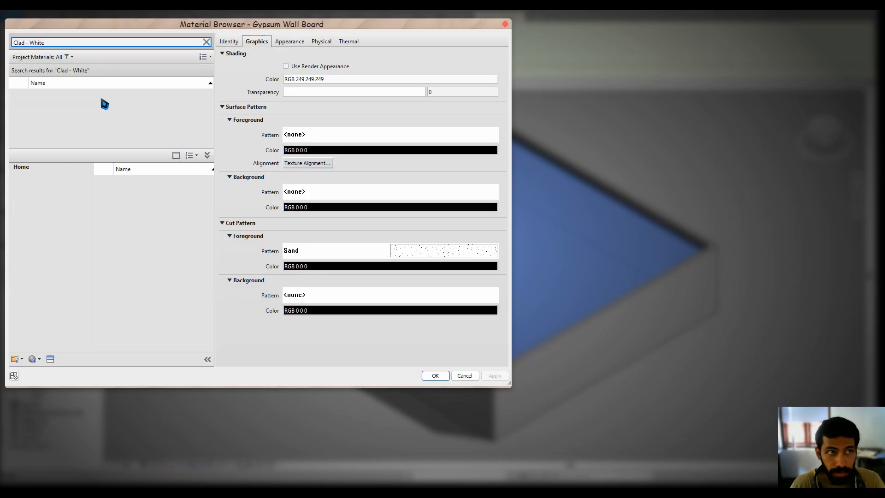
double_click(84, 99)
click(207, 323)
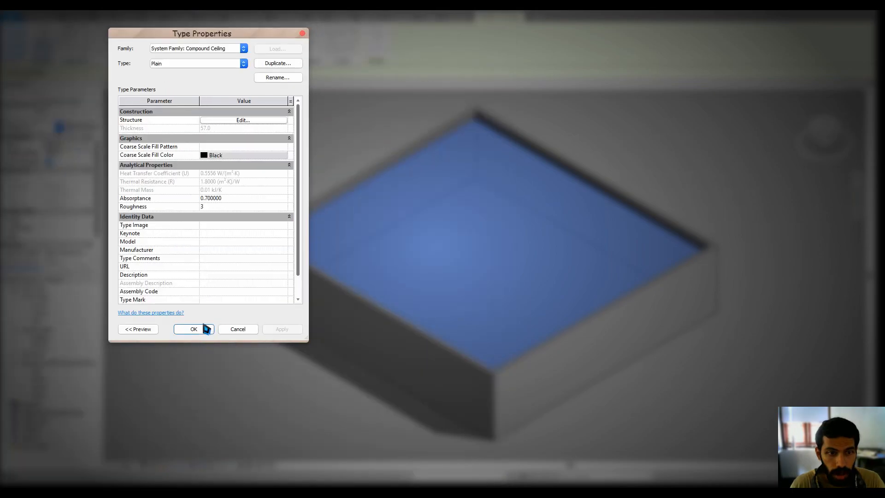
click(207, 332)
Set the structure layer material of the Generic 150mm floor type to Clad - White
click(277, 387)
shift+middle_drag(337, 383, 478, 258)
click(491, 263)
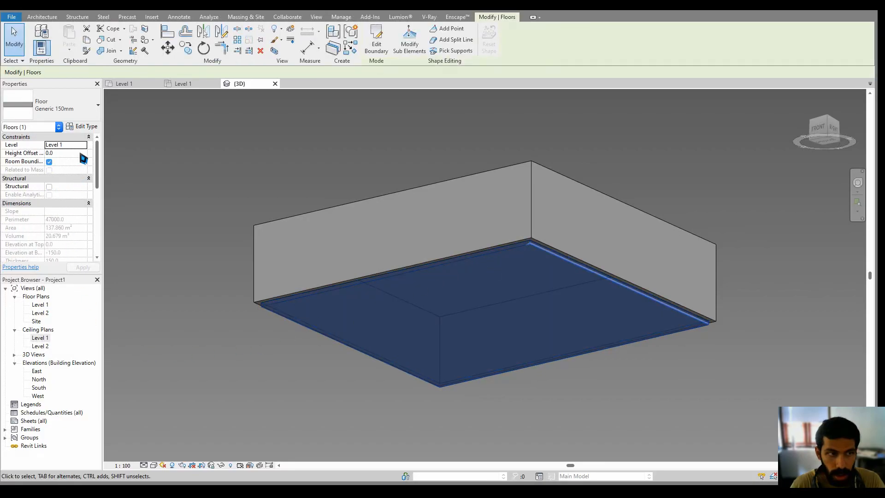
click(86, 129)
click(249, 125)
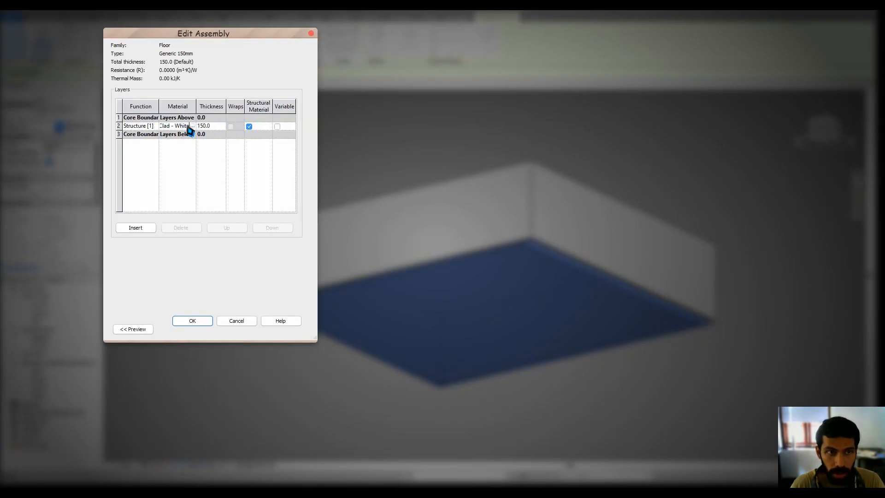
click(192, 321)
click(196, 327)
click(252, 221)
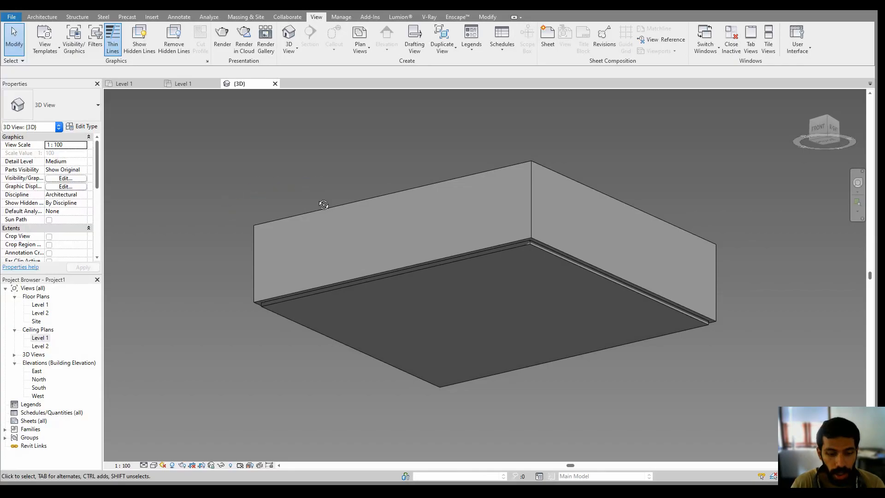
Add a rectangular opening to the ceiling's boundary in the Level 1 ceiling plan and set the ceiling's height offset to 2100
shift+middle_drag(317, 188, 317, 353)
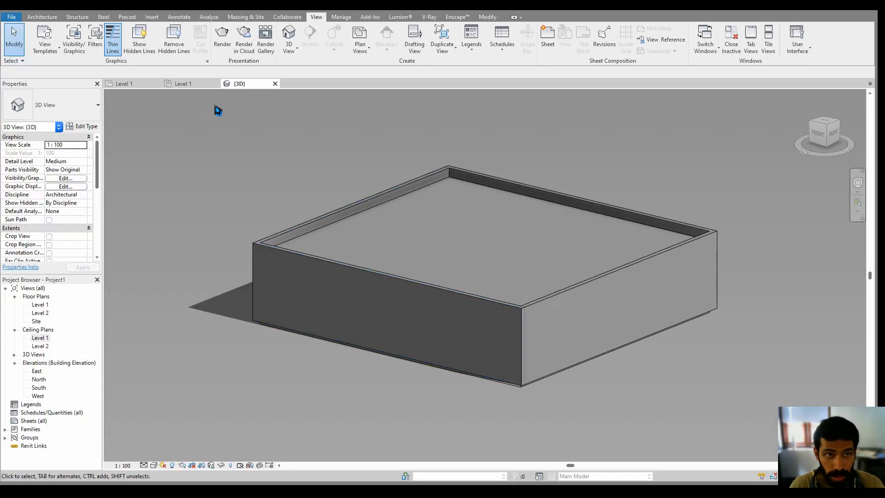
click(181, 86)
scroll(450, 278, up, 2)
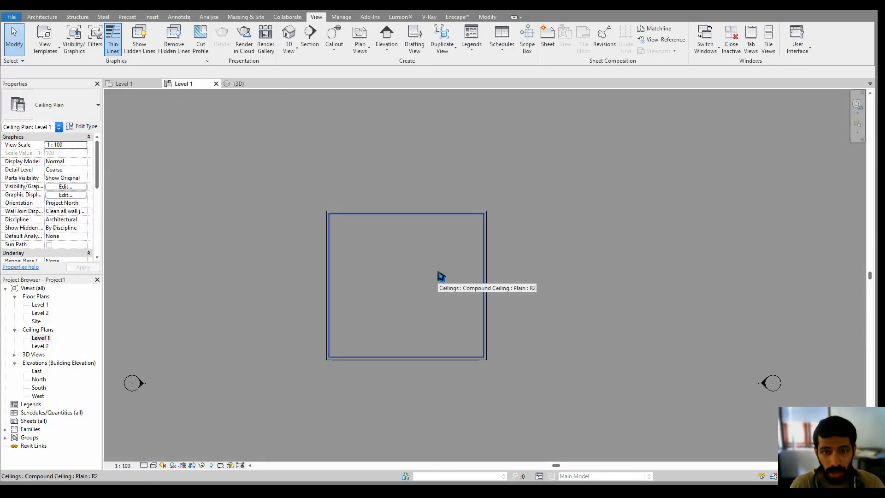
click(441, 277)
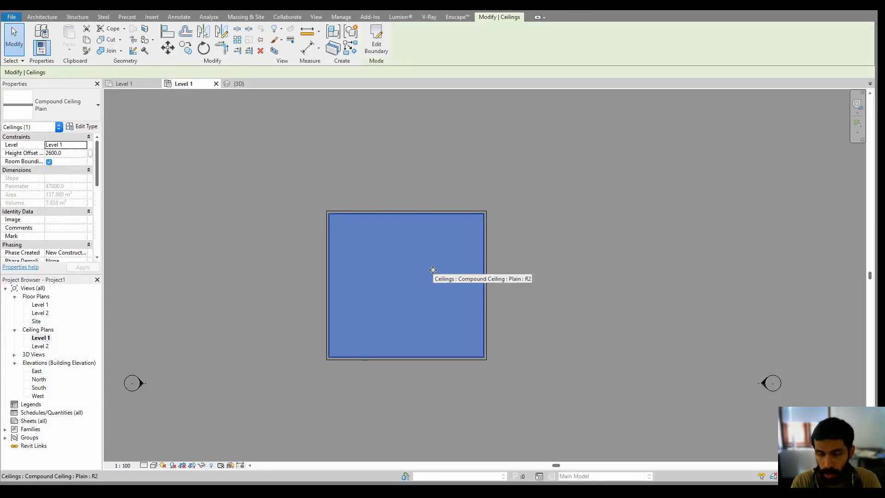
double_click(433, 270)
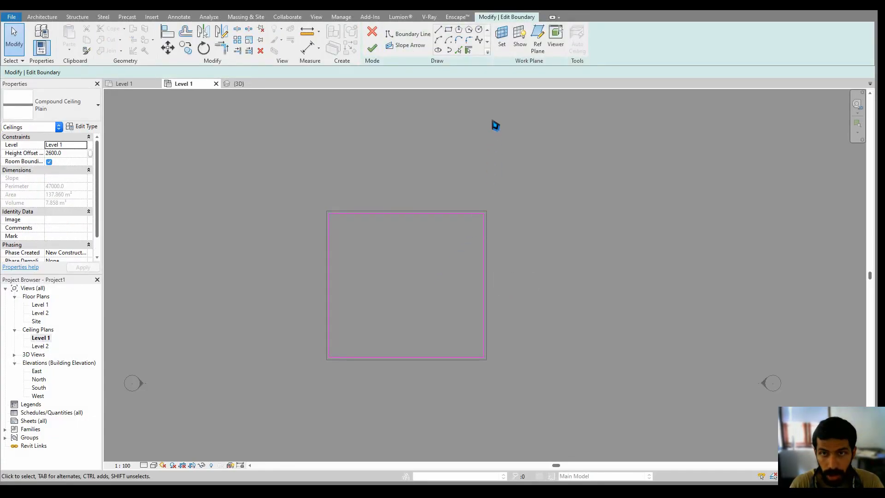
click(452, 32)
click(359, 230)
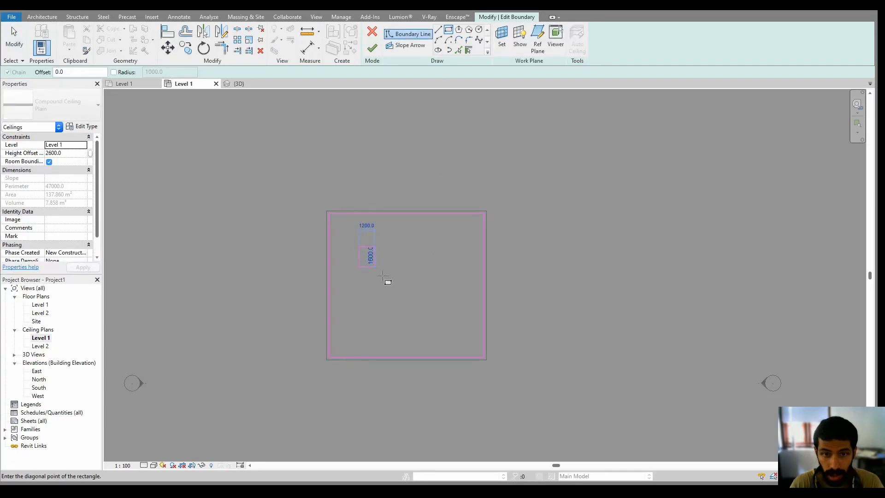
click(399, 305)
key(Escape)
key(Escape)
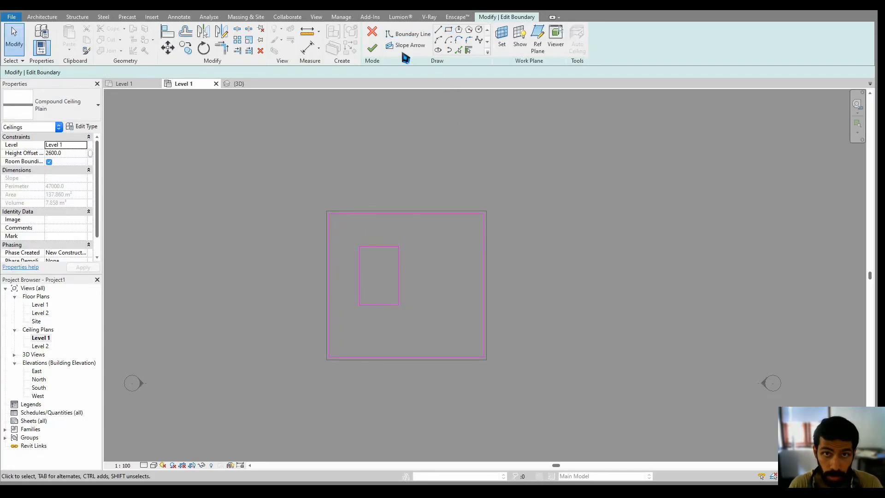
click(373, 48)
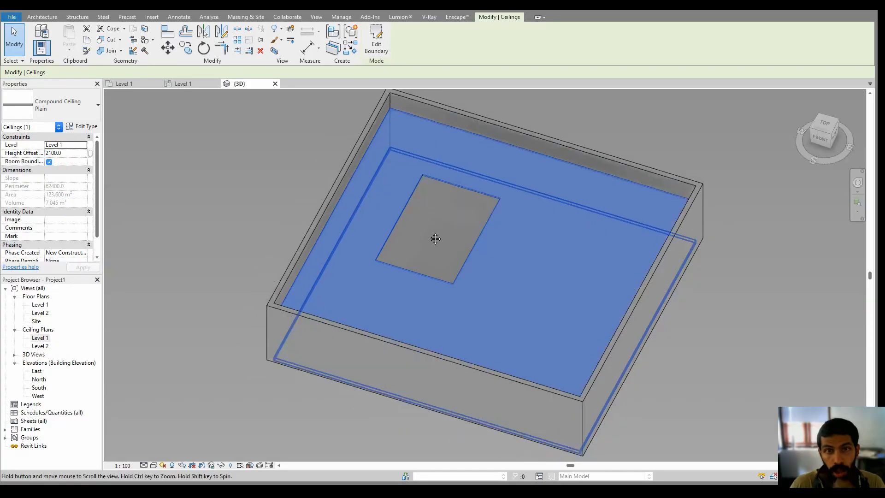
middle_drag(434, 234, 432, 258)
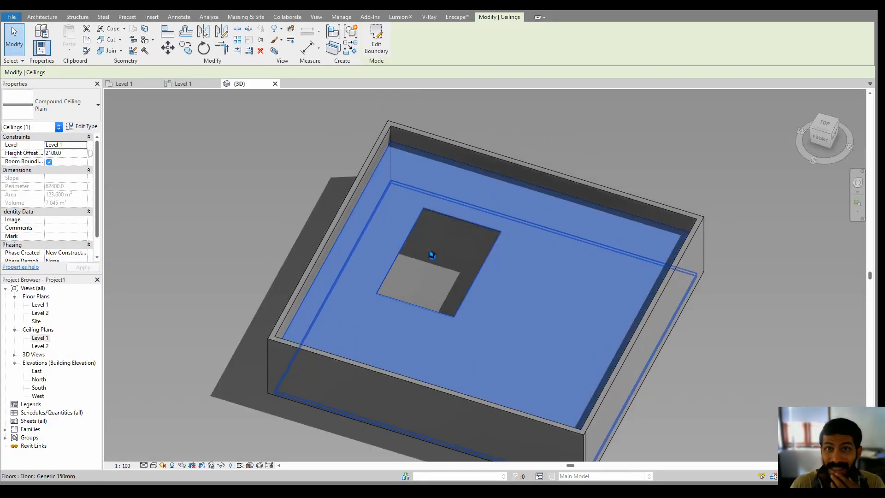
click(193, 84)
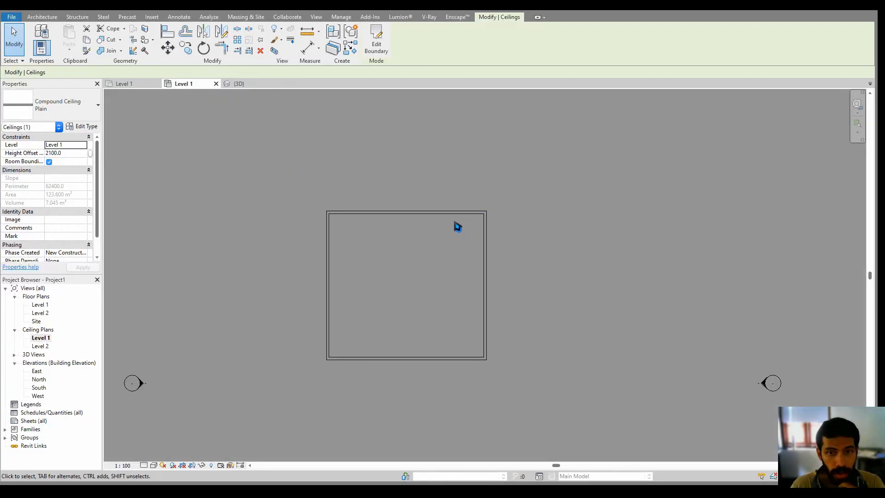
key(Escape)
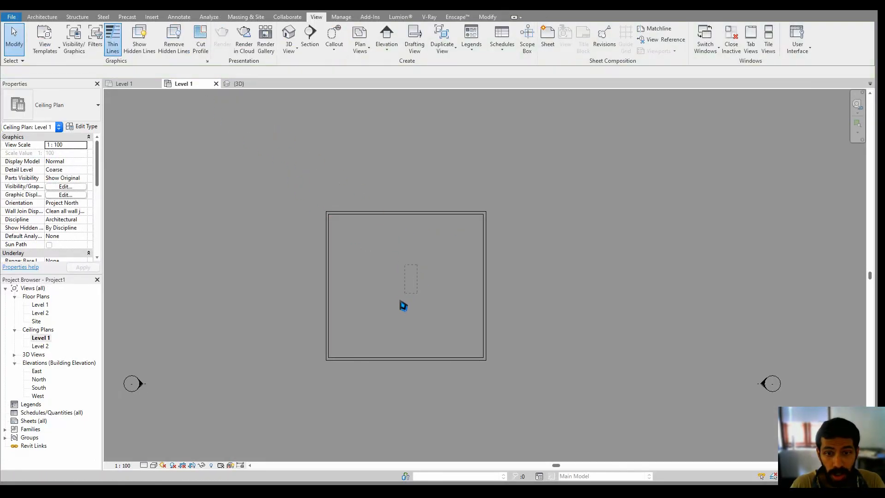
scroll(65, 208, down, 3)
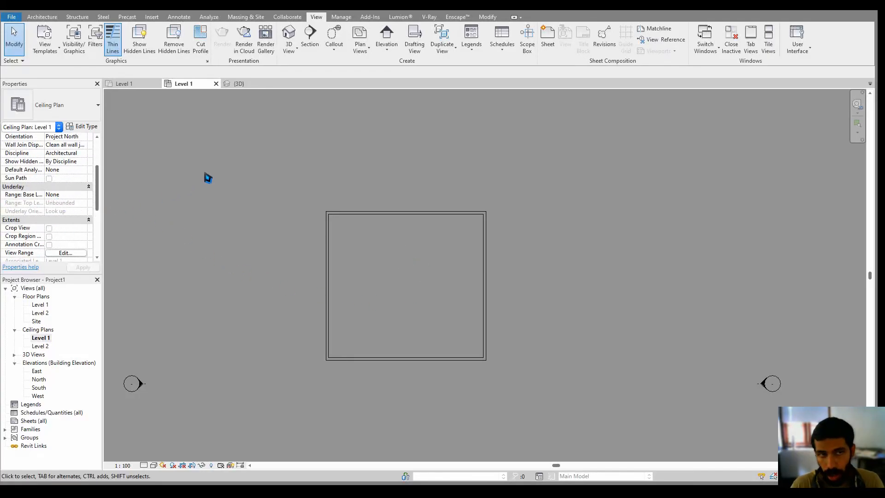
click(238, 84)
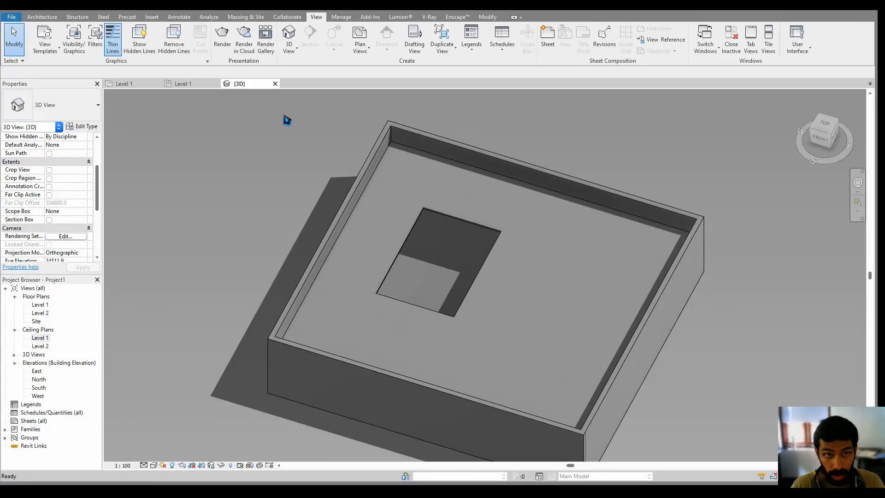
Sketch a rectangular ceiling over the opening with a 200 outward offset and a height offset of 2300
click(818, 131)
click(197, 36)
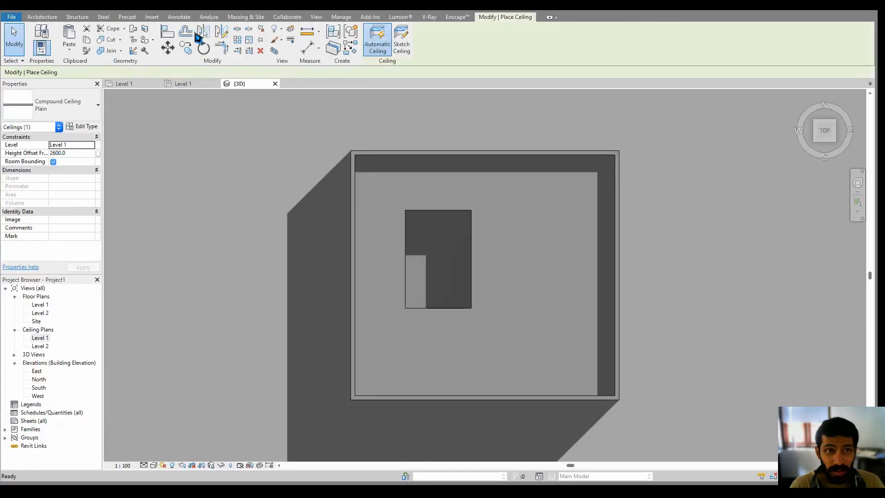
click(402, 45)
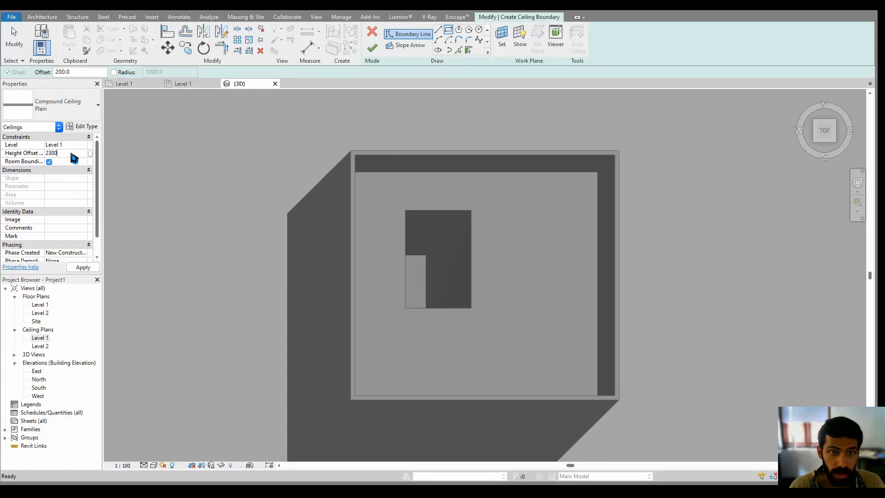
click(406, 210)
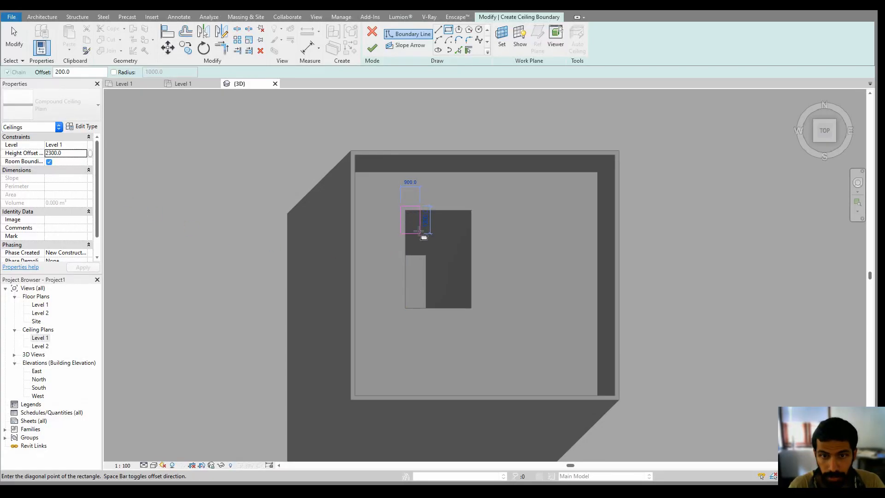
click(476, 311)
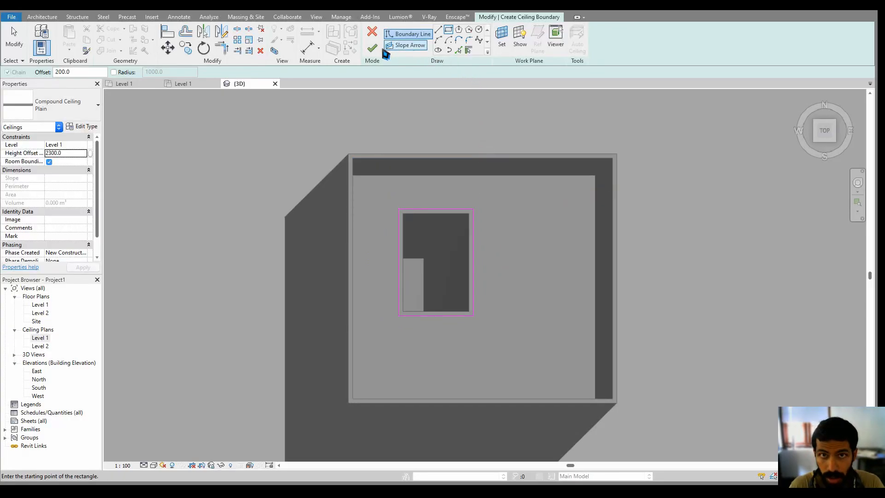
click(374, 48)
click(666, 221)
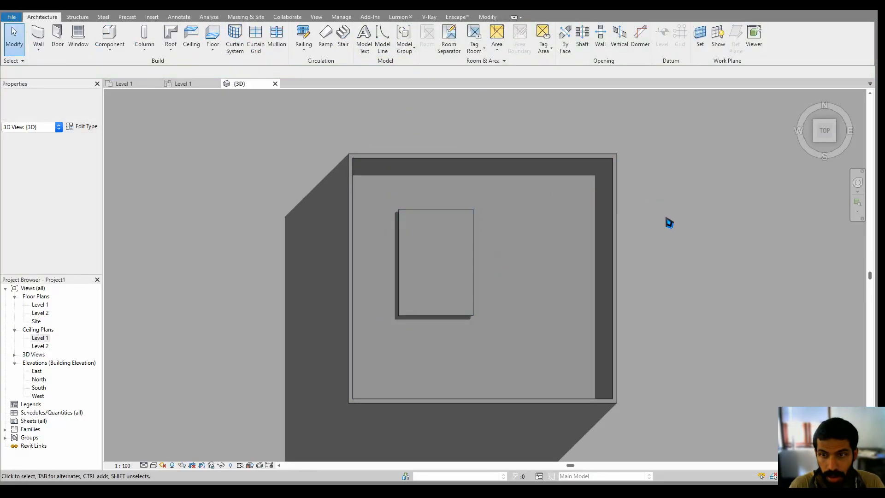
Delete the room's east wall and inspect the two ceiling levels from the open side
click(621, 275)
key(Delete)
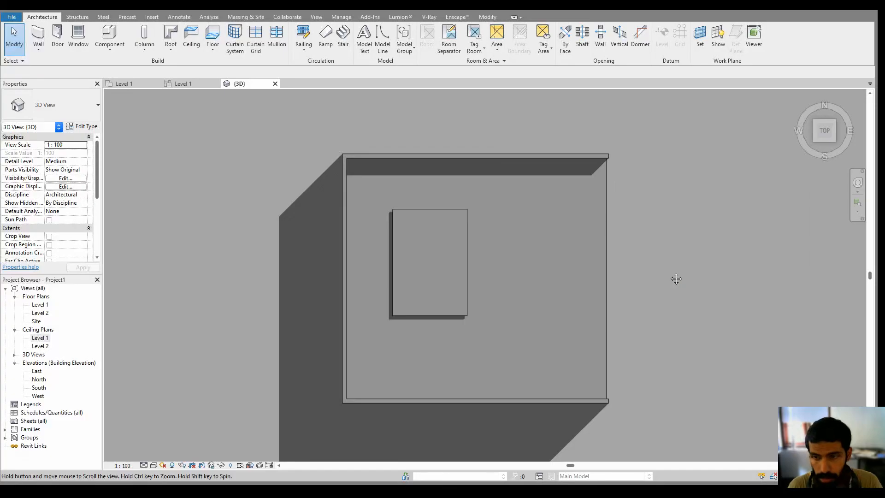
shift+middle_drag(608, 308, 524, 227)
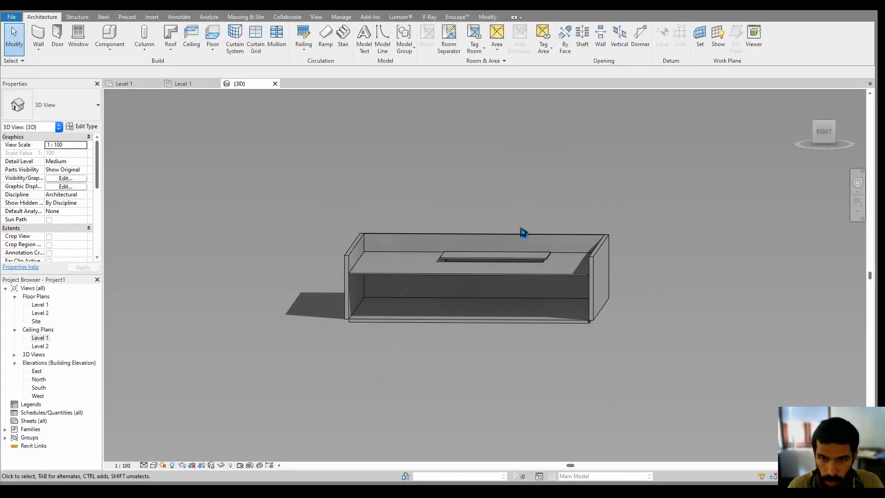
scroll(498, 271, up, 3)
shift+middle_drag(498, 270, 503, 263)
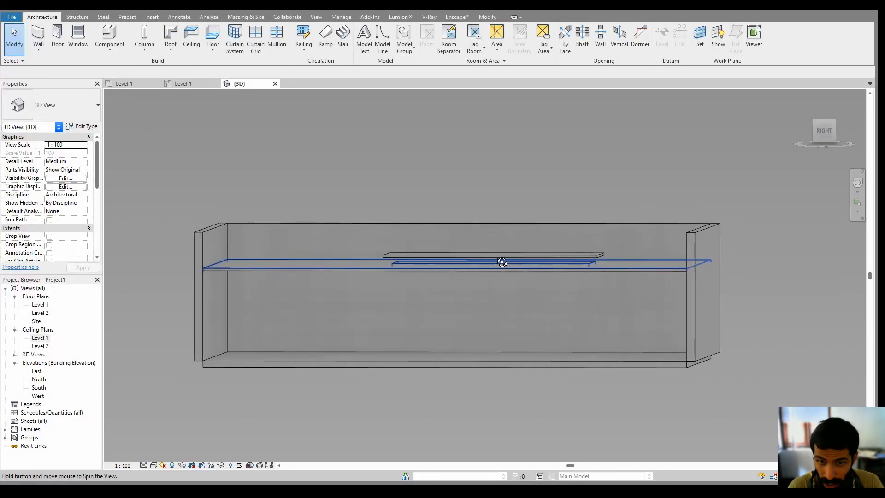
scroll(442, 266, up, 5)
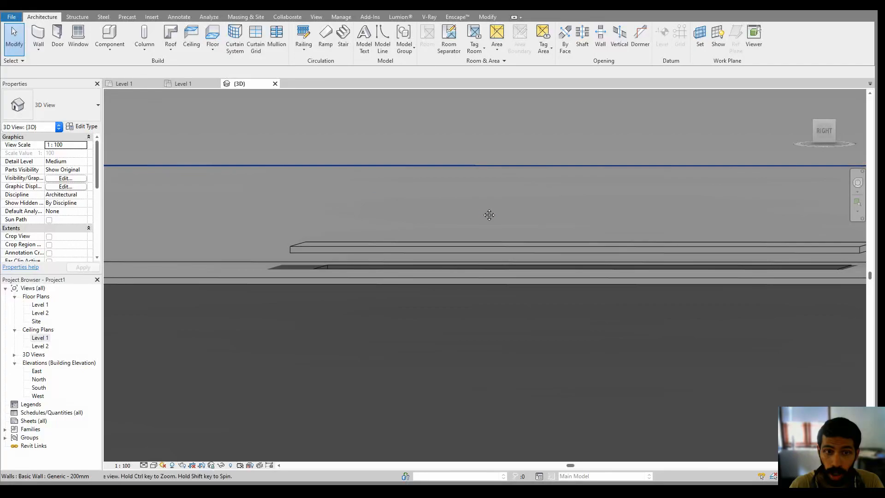
shift+middle_drag(394, 233, 462, 361)
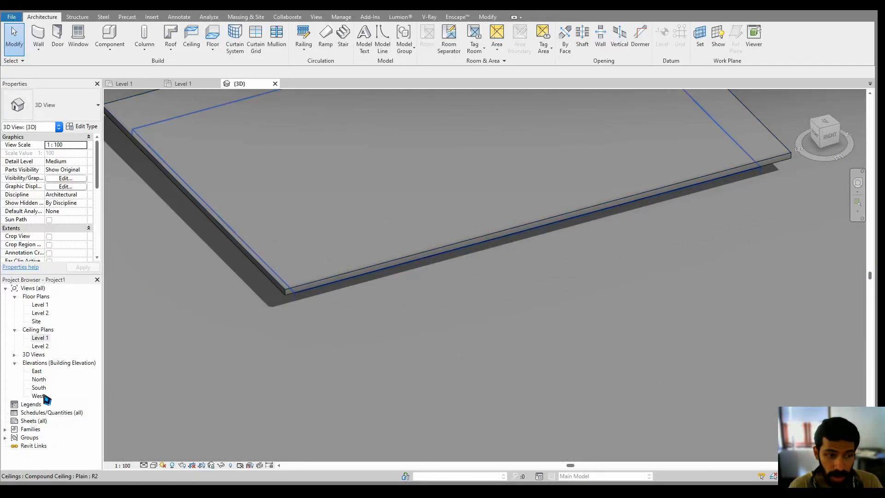
In the East elevation, add levels by picking the lower ceiling's top edge and the raised ceiling's bottom edge
double_click(36, 370)
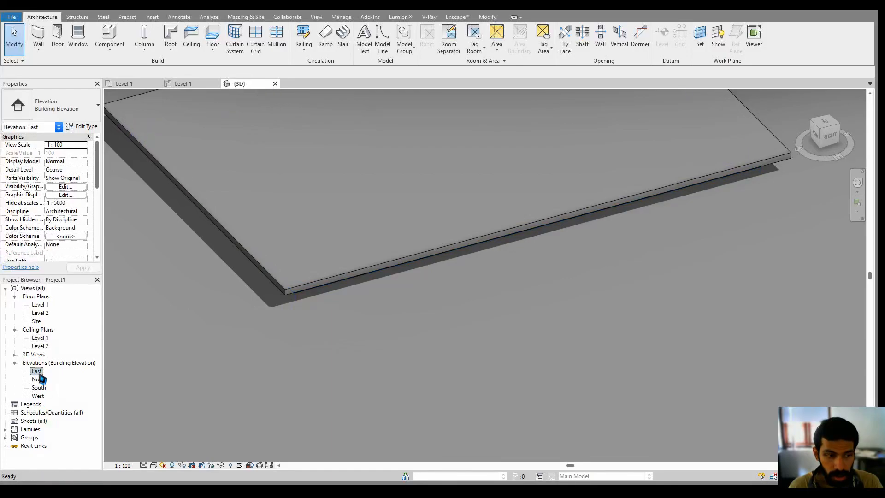
middle_drag(622, 273, 607, 281)
scroll(607, 282, up, 6)
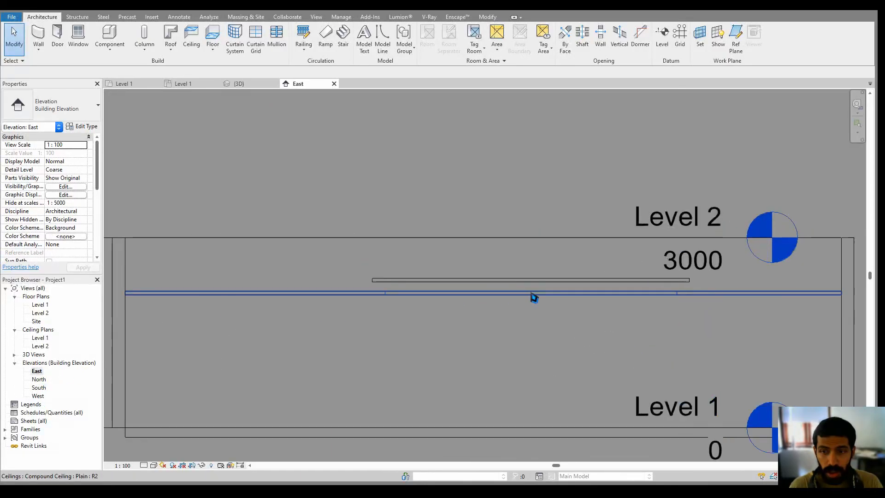
scroll(593, 298, down, 2)
key(l)
key(l)
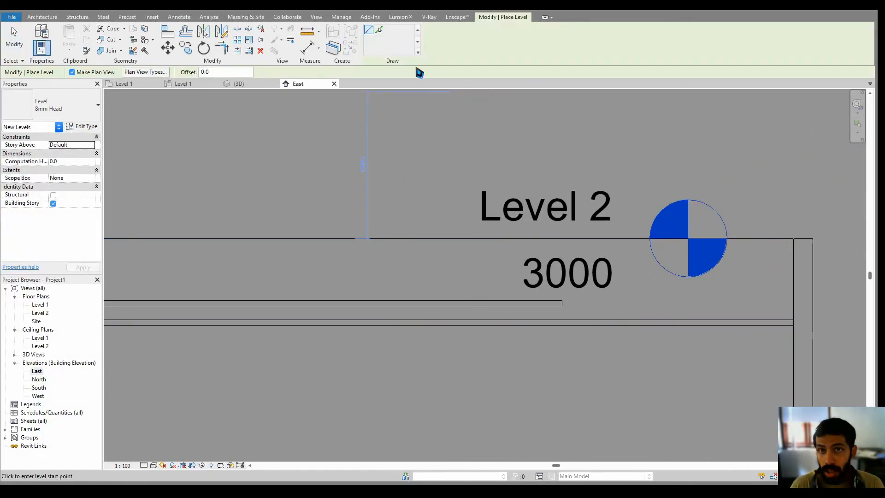
scroll(579, 310, up, 4)
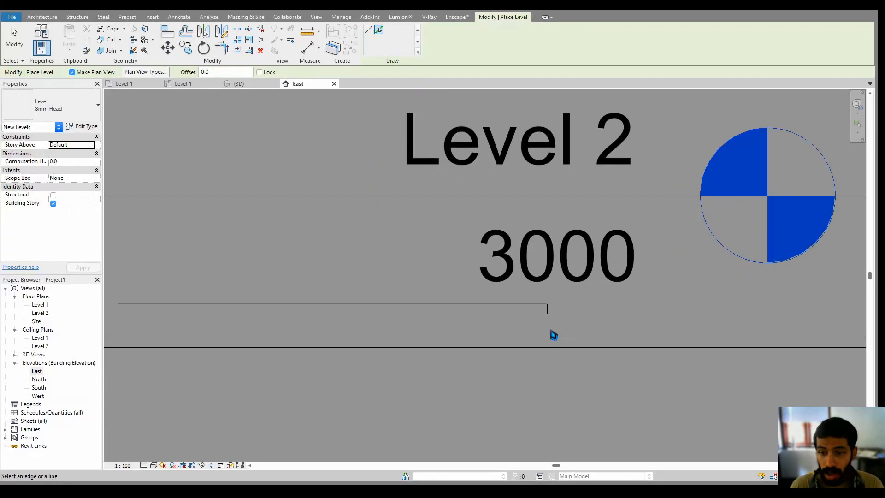
click(551, 342)
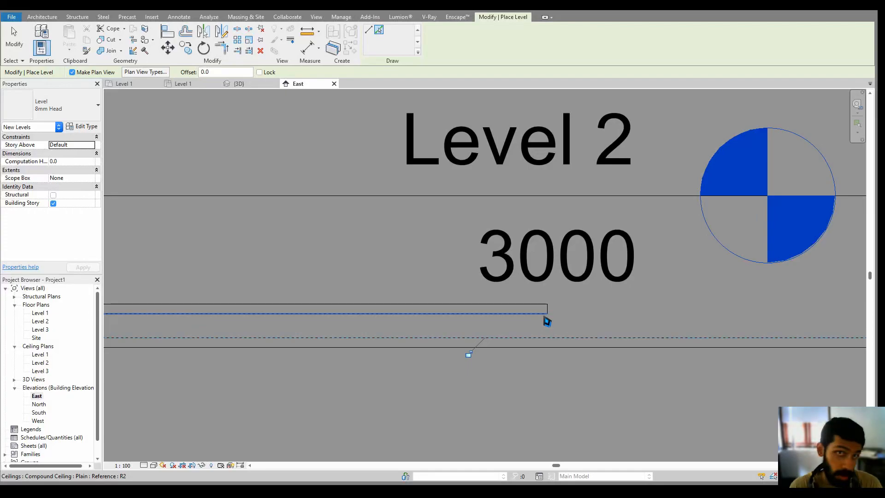
click(547, 321)
scroll(507, 318, down, 3)
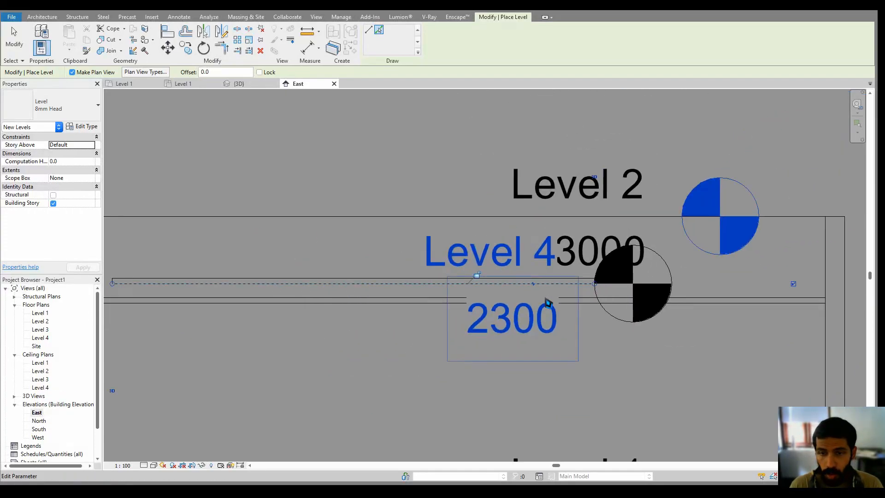
key(Escape)
Set the East elevation's view scale to 1:25 and finish placing levels
middle_drag(520, 315, 603, 300)
scroll(604, 300, down, 1)
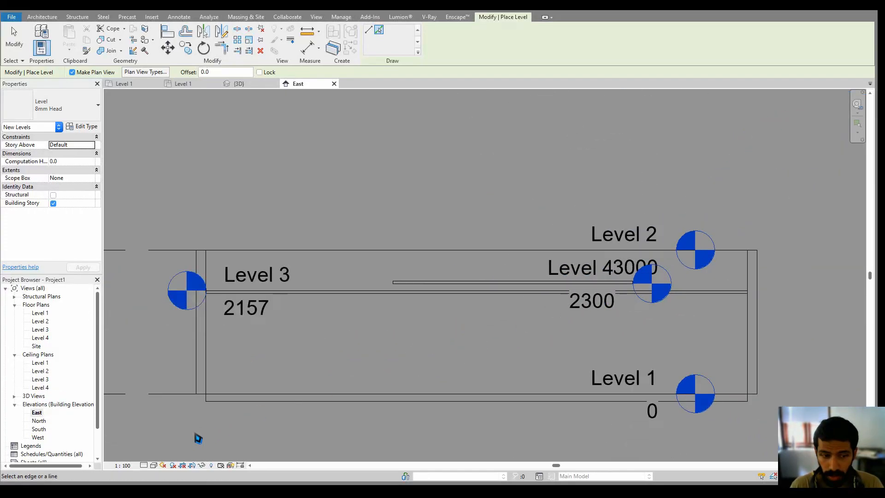
click(121, 466)
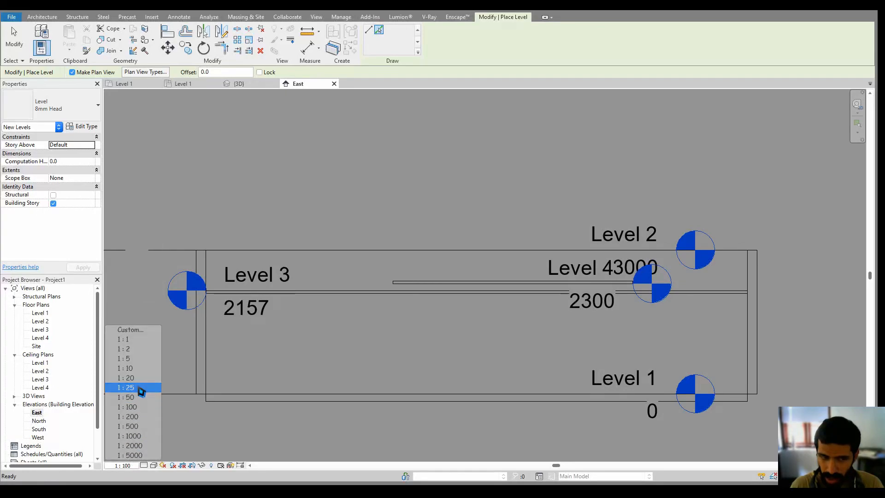
click(141, 391)
key(Escape)
key(Escape)
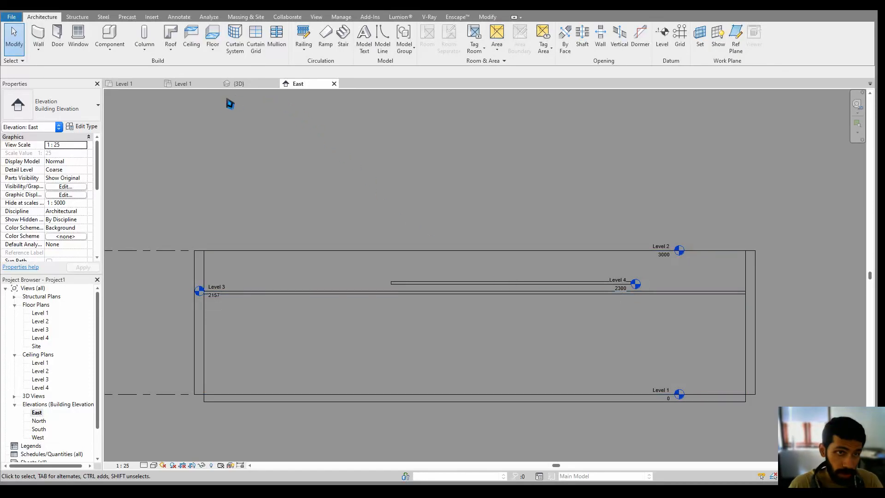
Start a wall in the Level 3 floor plan using the Interior - 79mm Partition (1-hr) type
double_click(42, 330)
scroll(476, 222, up, 5)
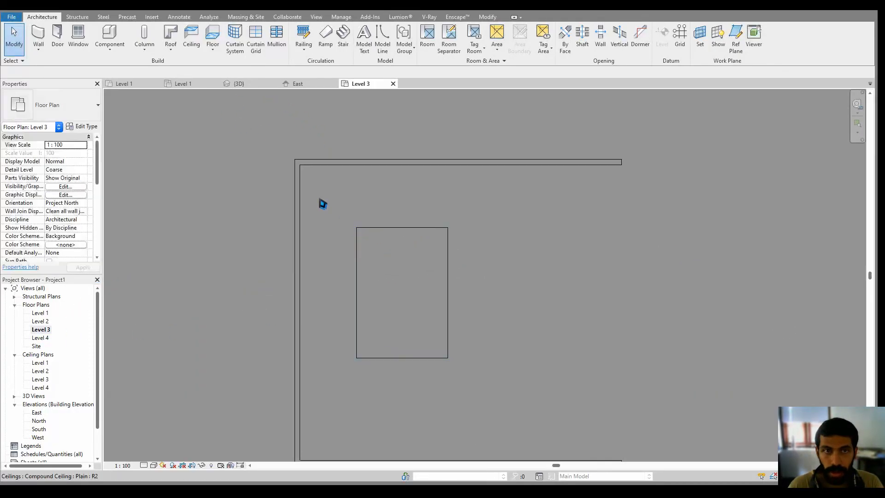
click(38, 37)
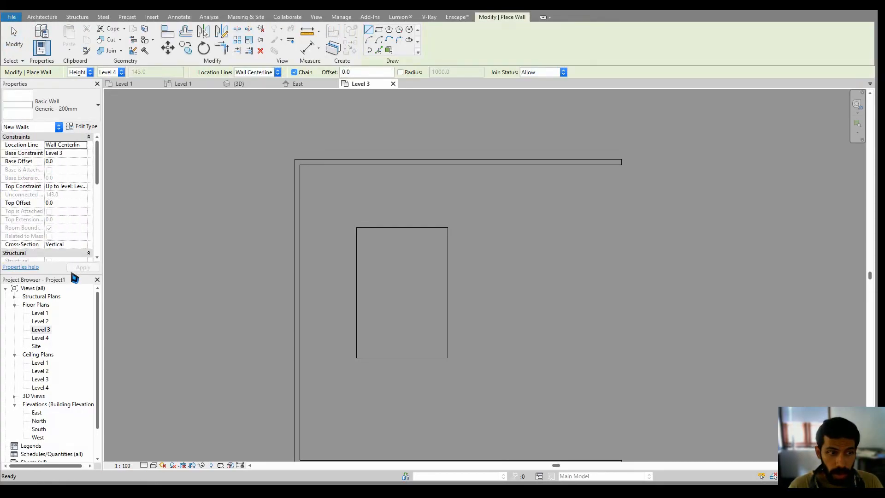
click(85, 110)
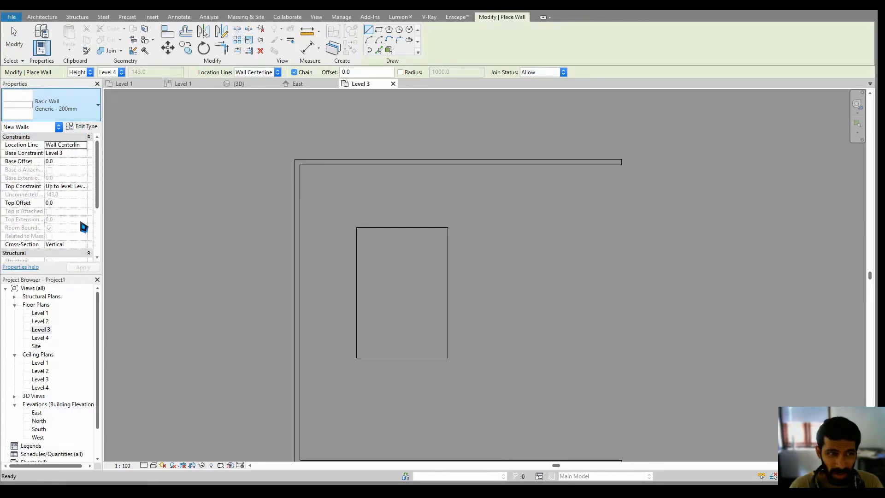
scroll(76, 249, down, 2)
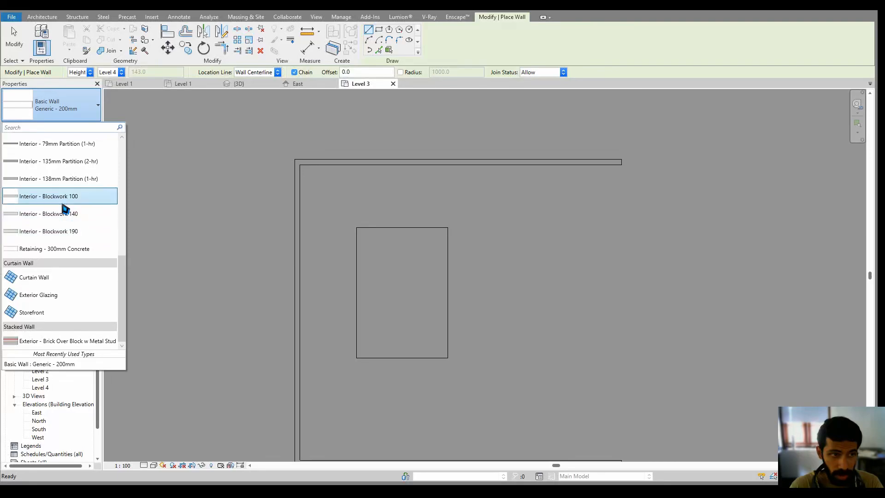
scroll(66, 213, up, 2)
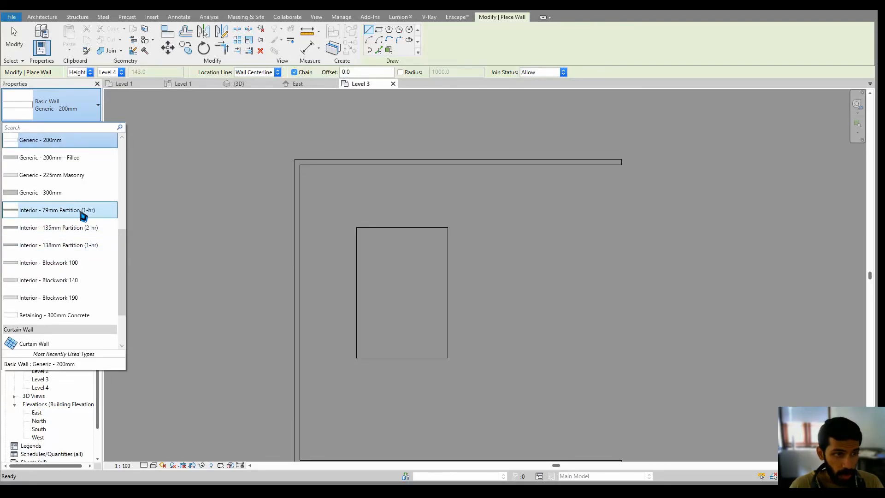
click(82, 211)
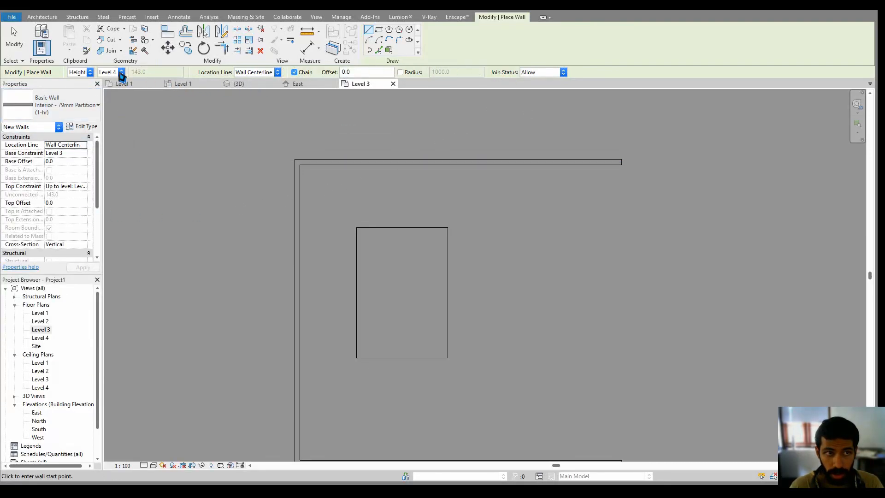
Draw rectangular walls around the ceiling opening up to Level 4 with an interior finish face location line, and inspect them in 3D
click(379, 30)
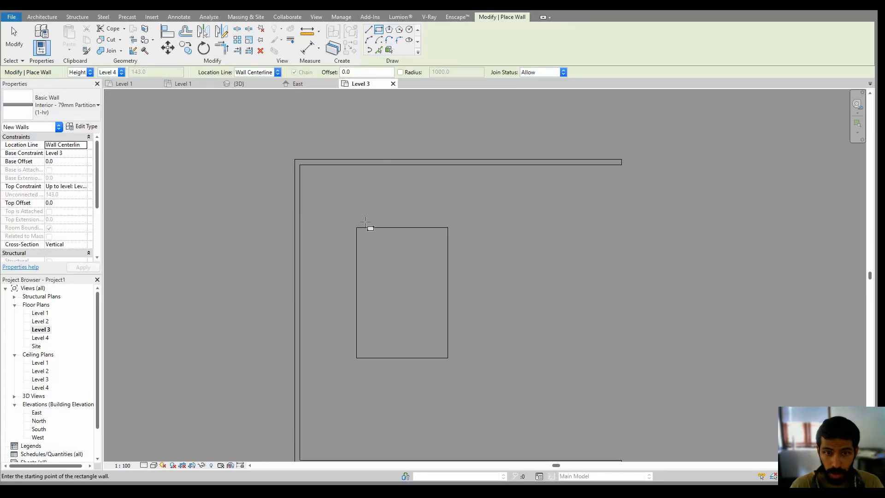
click(278, 74)
click(282, 102)
click(357, 228)
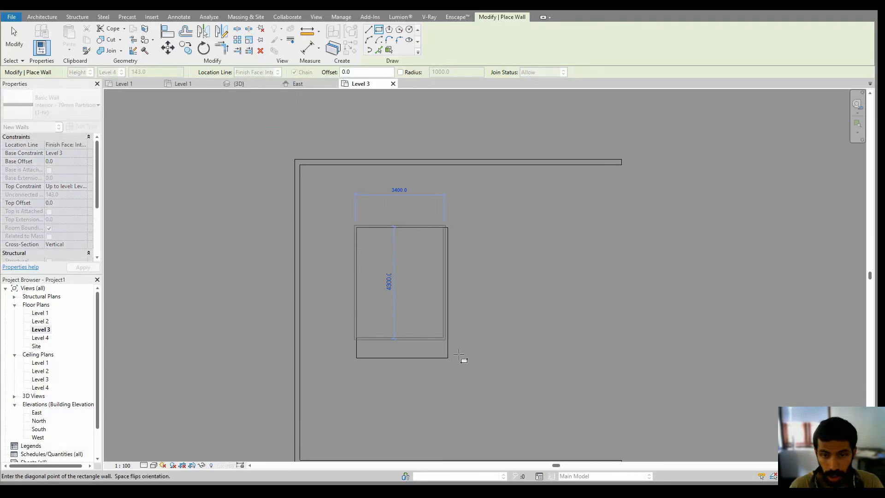
click(449, 359)
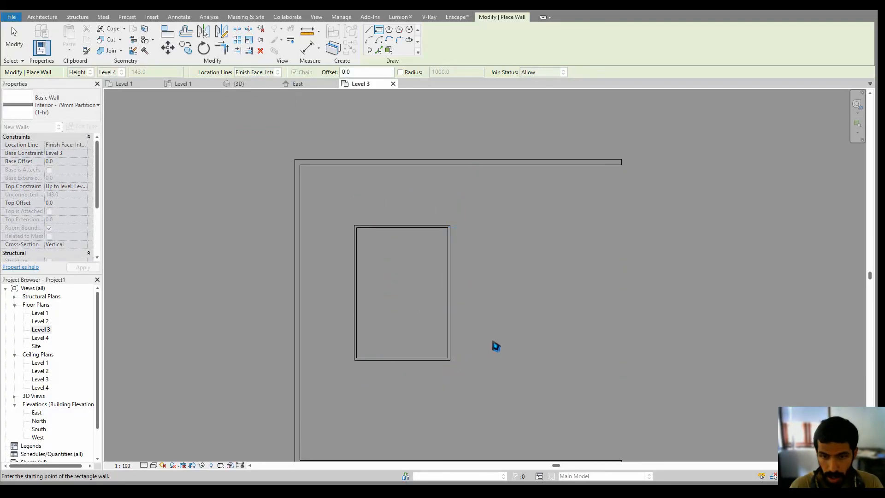
key(Escape)
key(Escape)
click(241, 83)
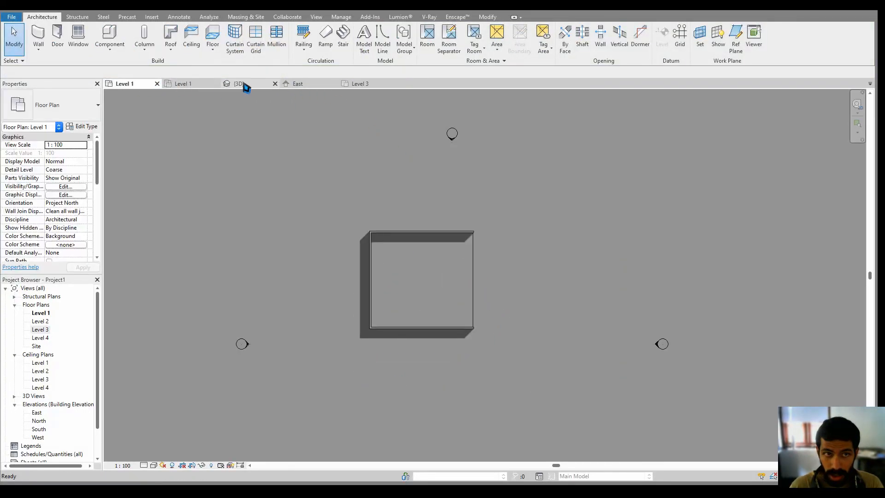
shift+middle_drag(551, 311, 498, 330)
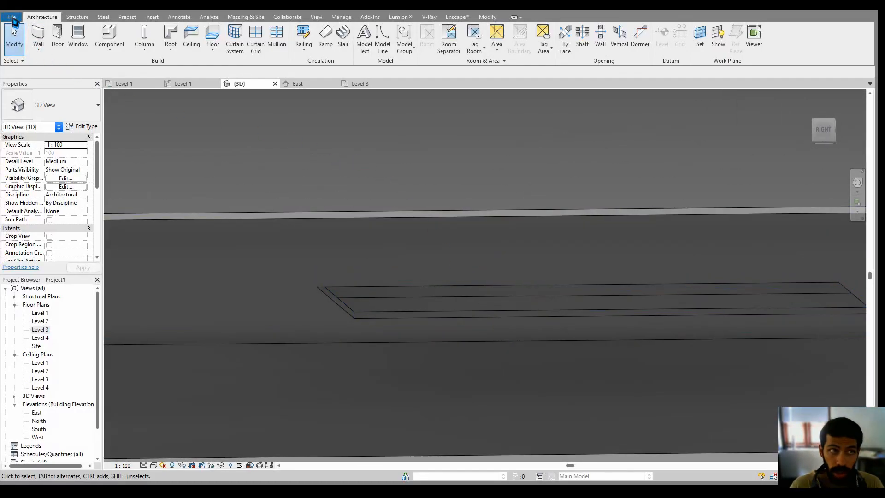
Create a new family from the Metric Lighting Fixture wall based.rft template
click(11, 17)
key(Escape)
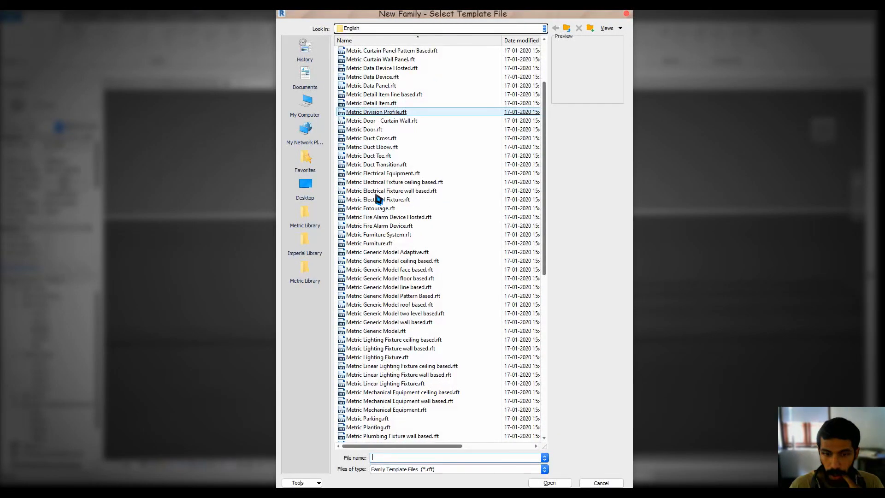
scroll(378, 200, down, 1)
scroll(436, 177, down, 3)
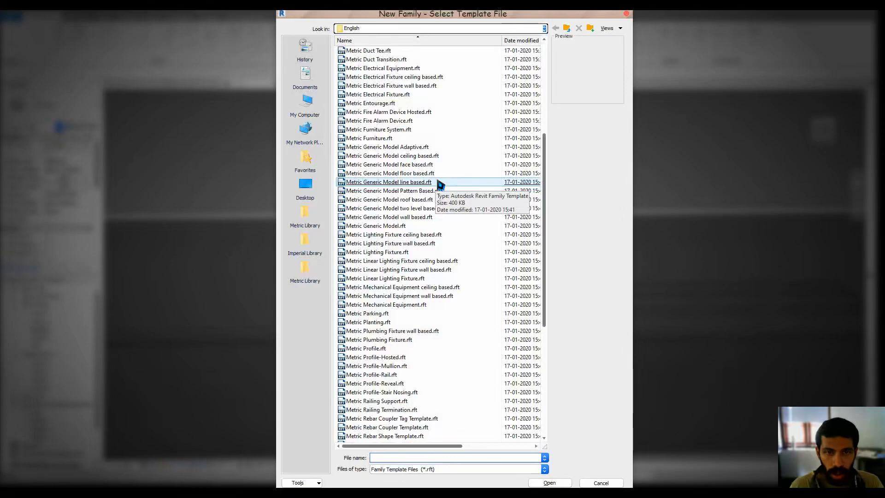
scroll(468, 263, down, 5)
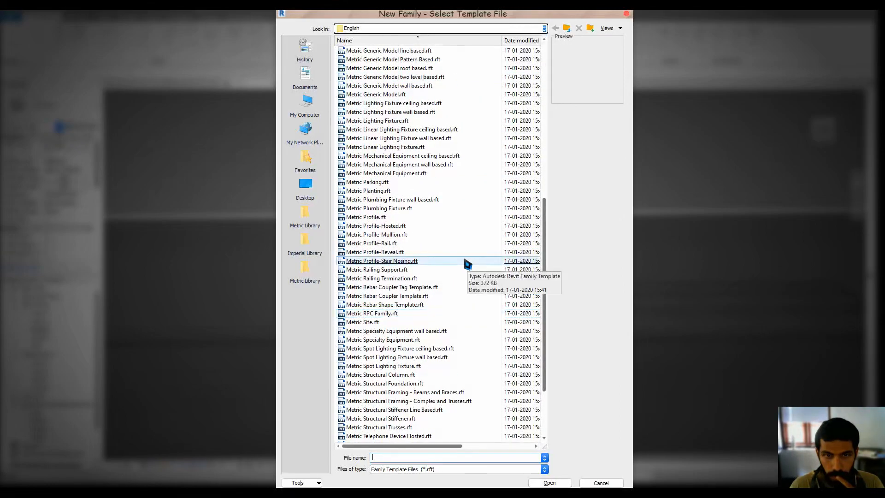
scroll(438, 254, up, 4)
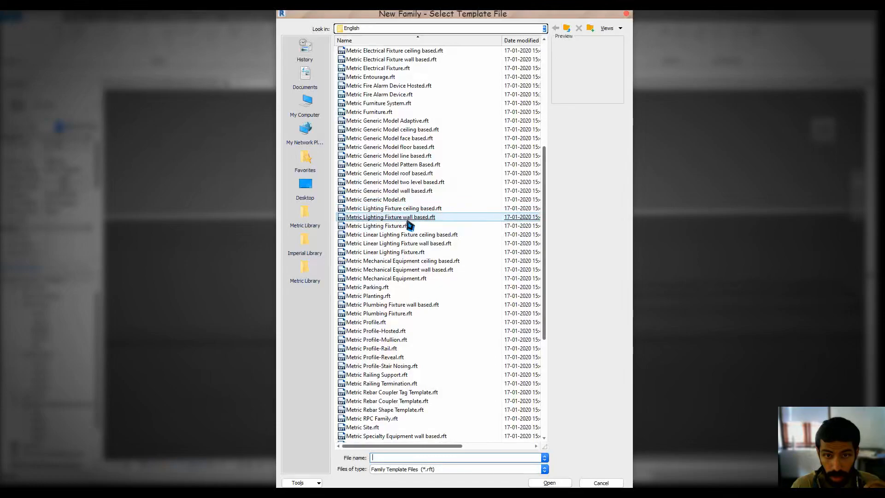
double_click(437, 218)
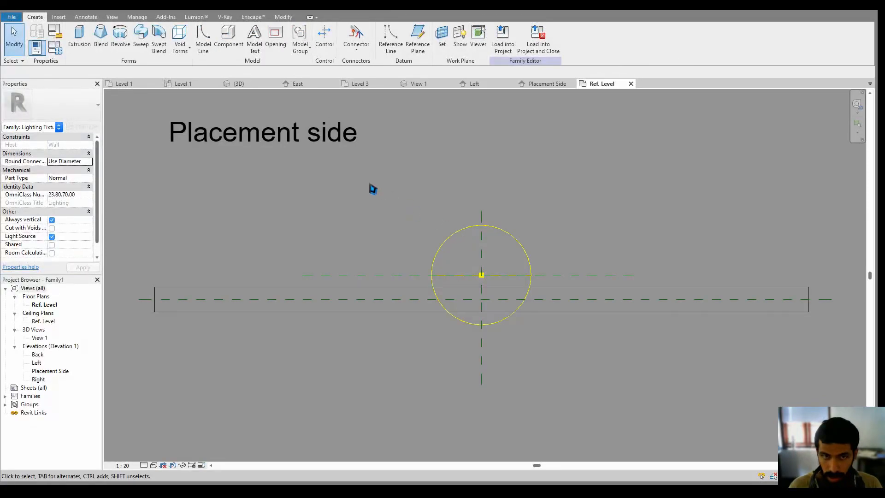
Create an extrusion from a small circle just below the light source centre in the Placement Side elevation
double_click(39, 364)
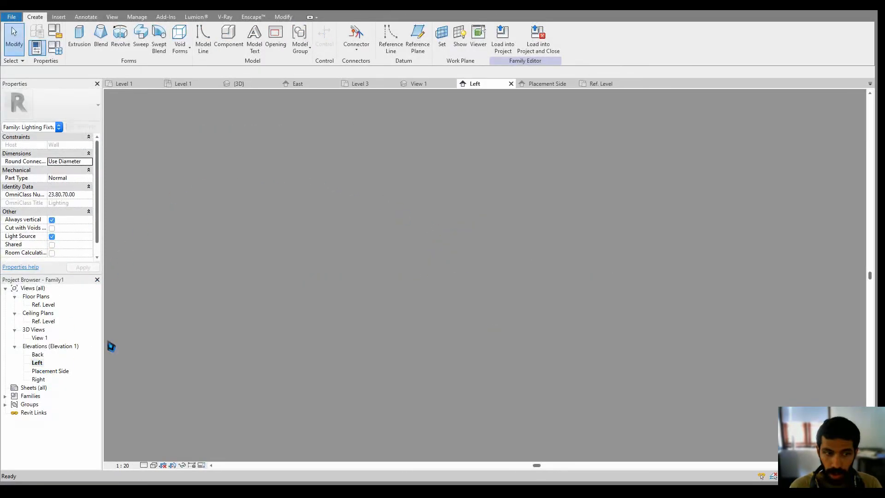
scroll(530, 263, up, 5)
double_click(50, 371)
scroll(471, 247, up, 2)
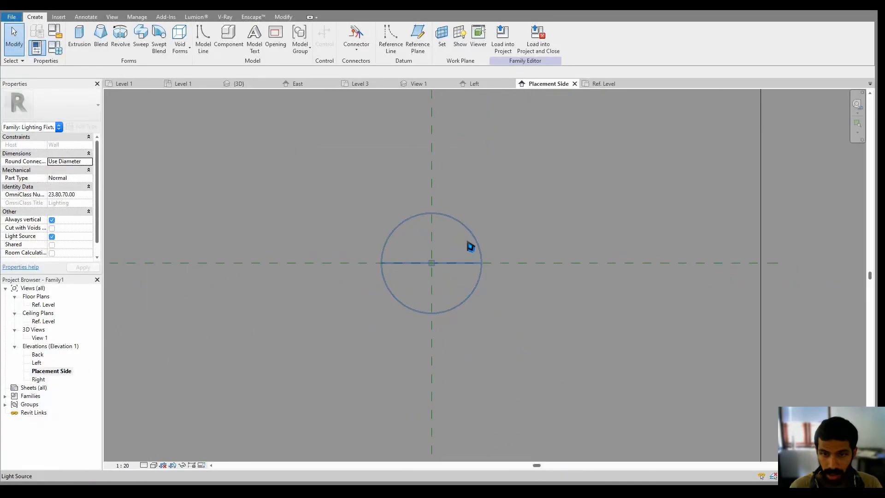
click(79, 37)
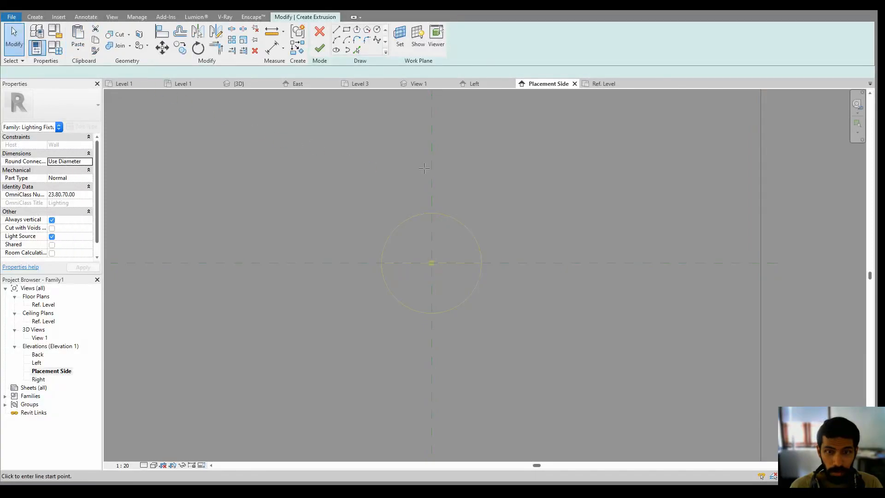
scroll(427, 263, up, 6)
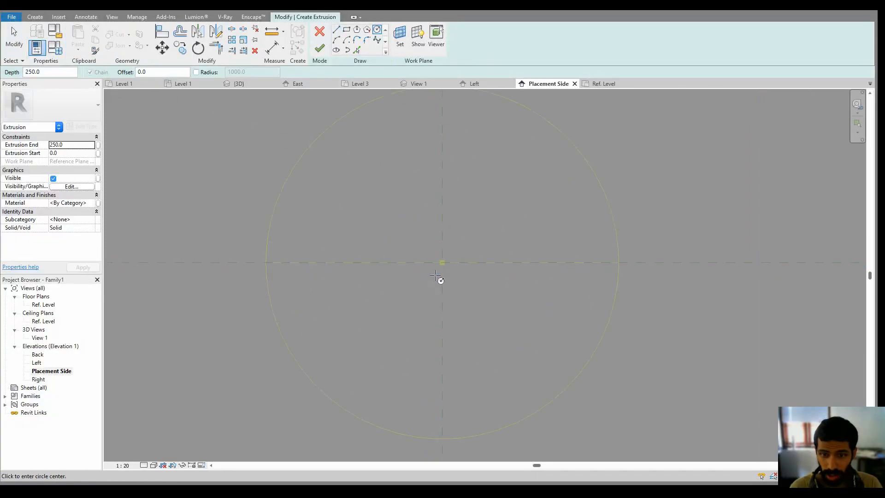
click(444, 291)
click(452, 300)
key(Escape)
key(Escape)
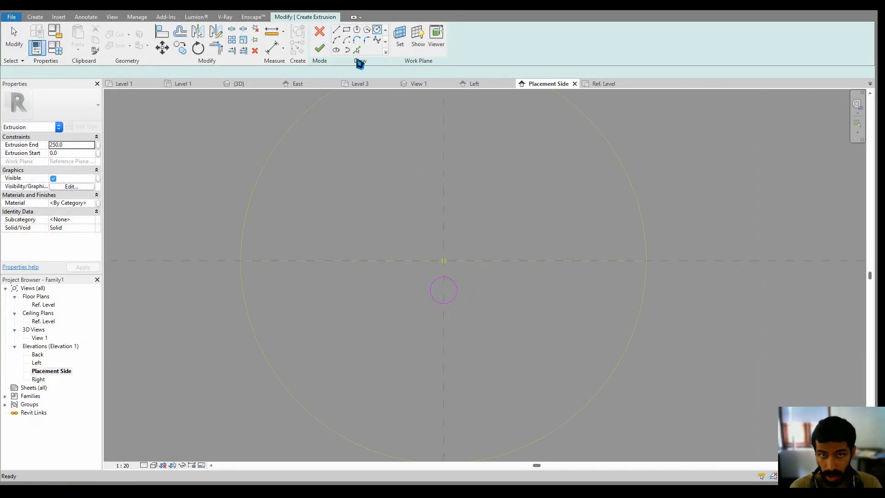
click(319, 48)
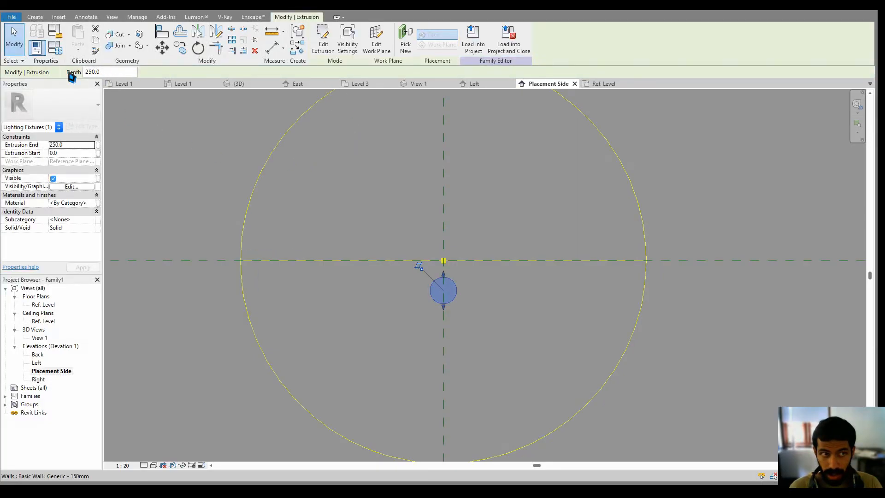
Set the circular extrusion's depth to 10
drag(43, 75, 44, 76)
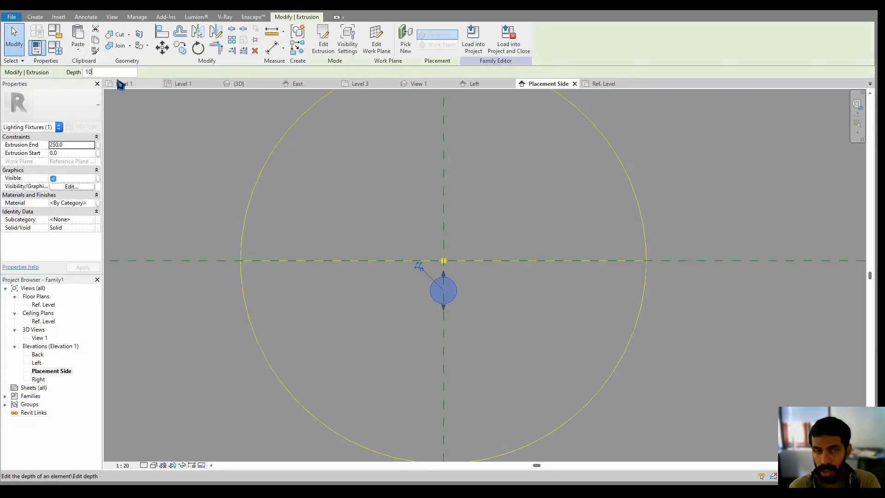
key(Return)
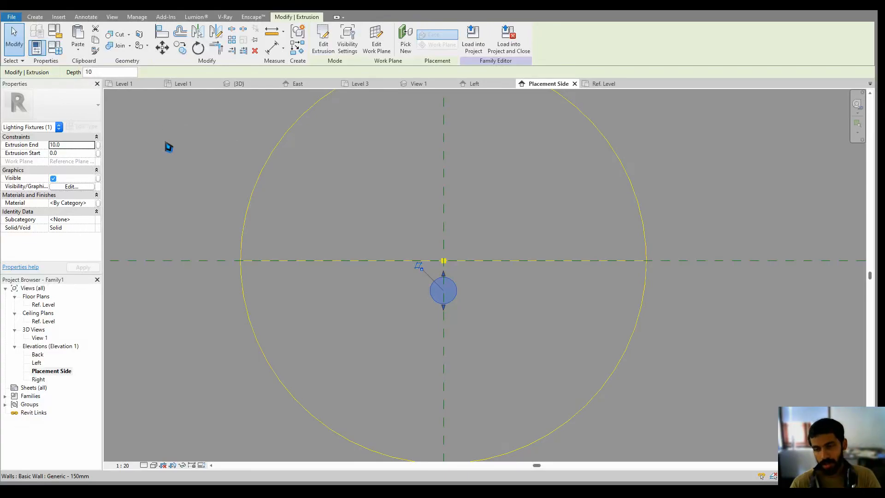
scroll(471, 207, down, 6)
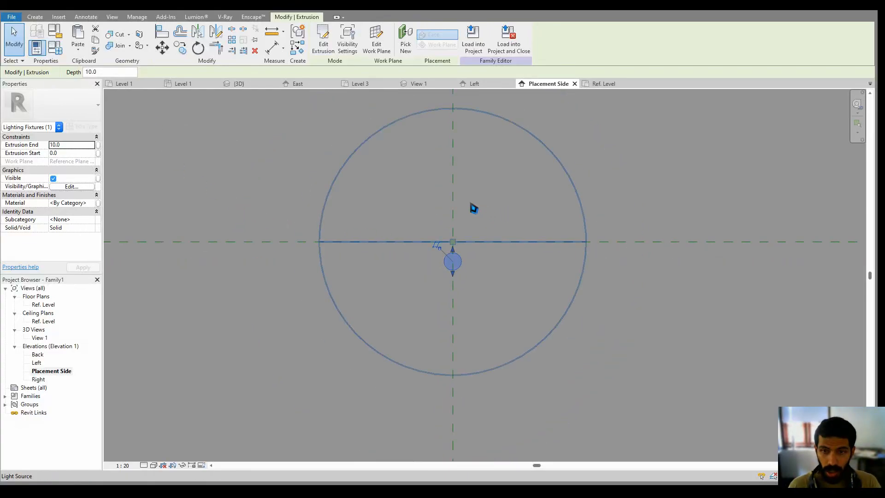
middle_drag(488, 209, 480, 217)
click(660, 215)
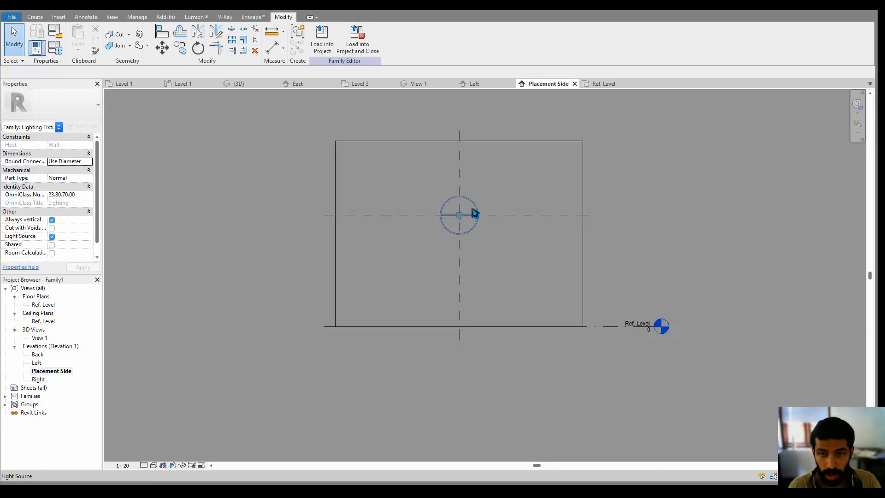
click(475, 213)
click(329, 52)
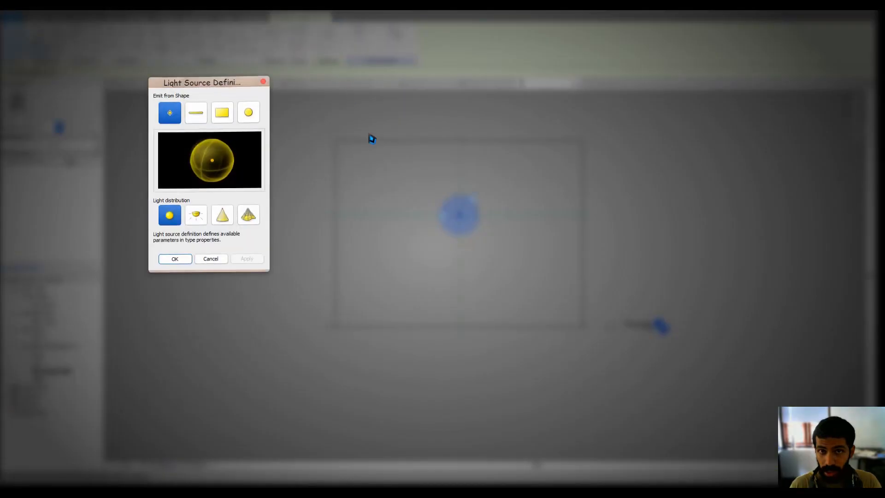
click(194, 226)
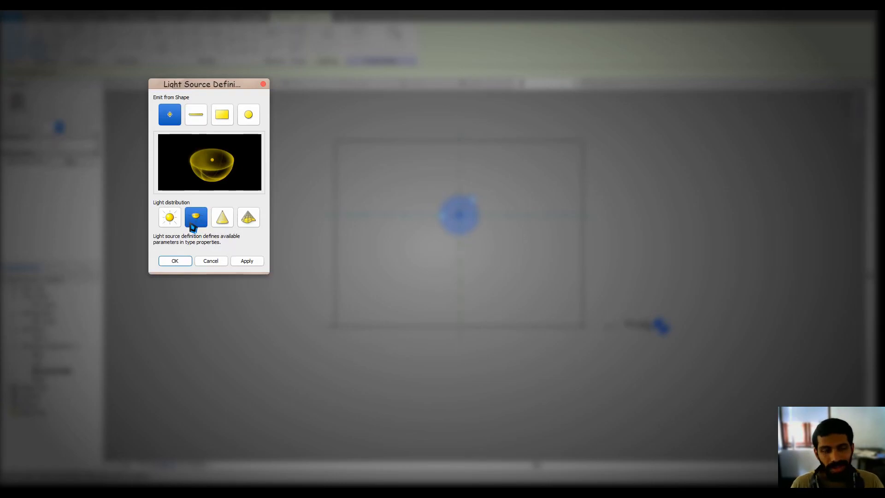
click(214, 264)
middle_drag(290, 259, 286, 268)
click(285, 269)
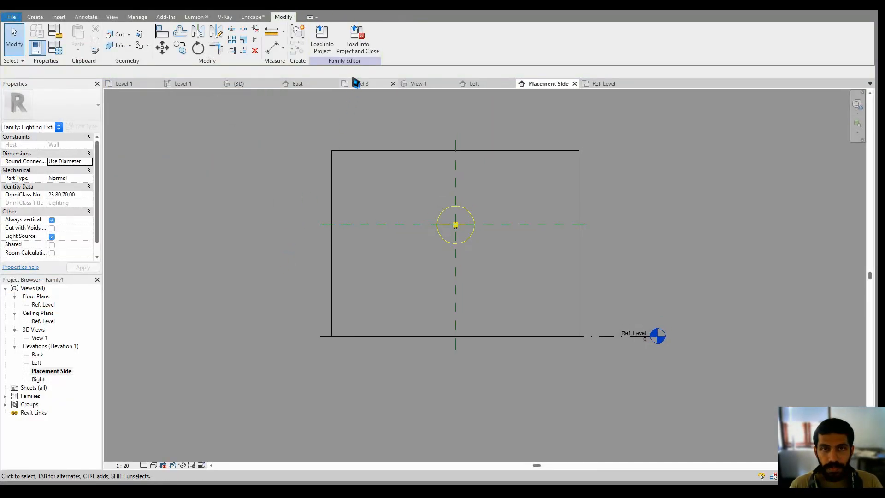
Load the lighting fixture family into the room project without placing it in the Level 1 plan
click(323, 44)
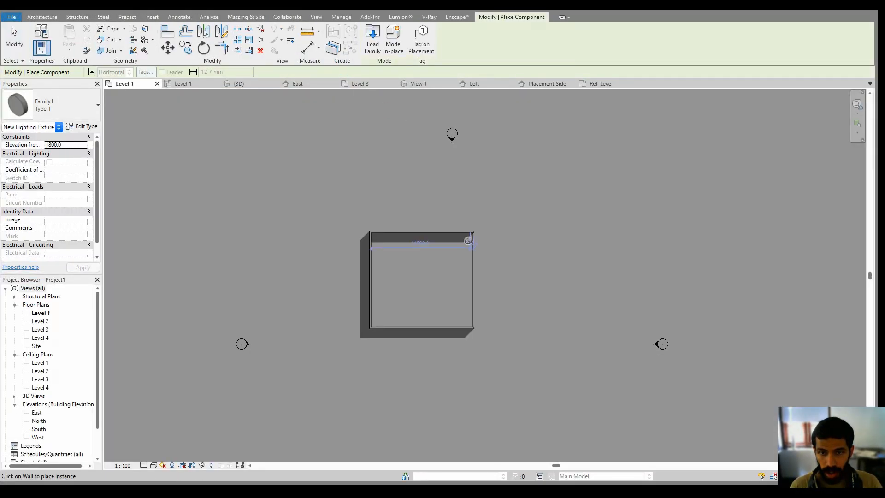
key(Escape)
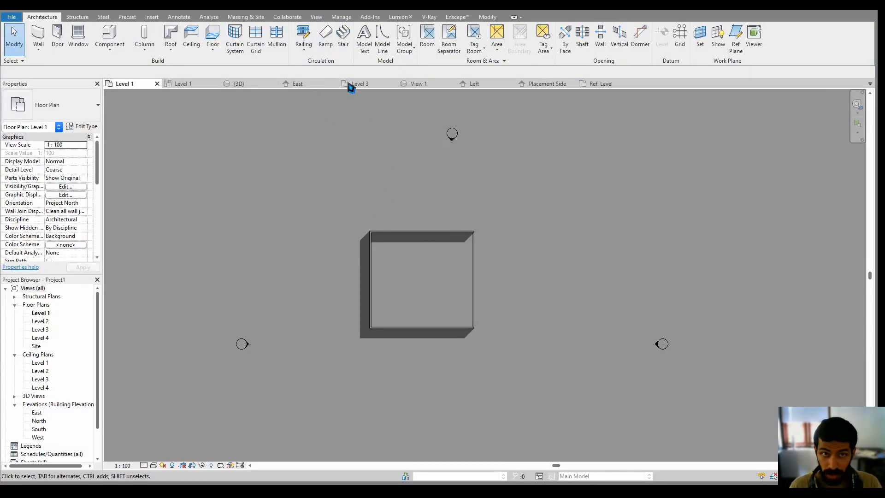
Draw a vertical building section through the ceiling opening in the Level 1 ceiling plan and open its view
click(316, 16)
click(311, 37)
mouse_move(441, 278)
middle_down()
mouse_move(431, 262)
mouse_move(431, 270)
middle_up()
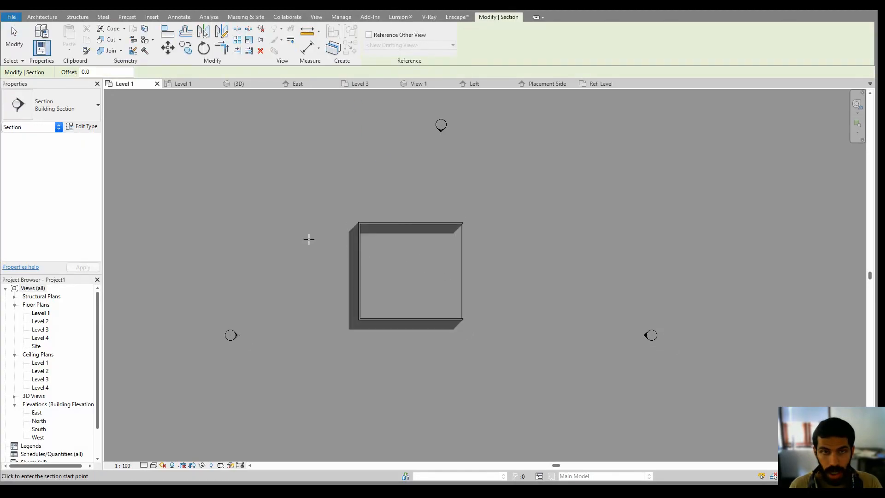
click(193, 85)
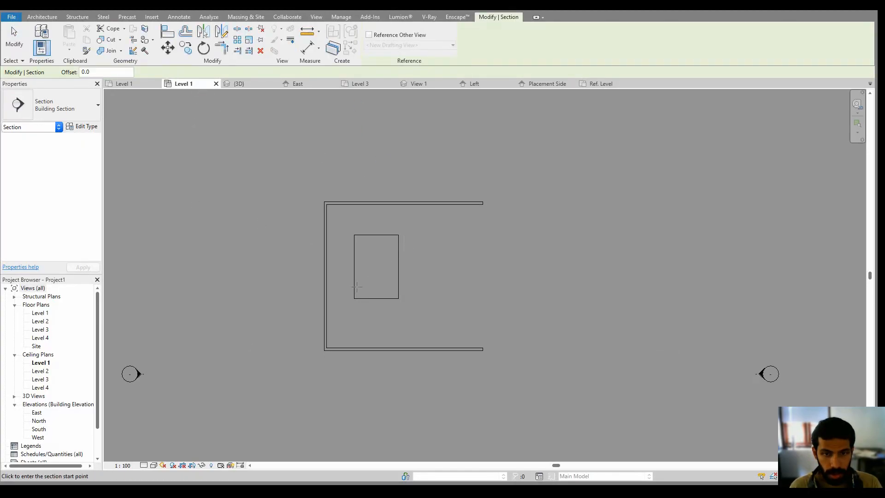
click(385, 186)
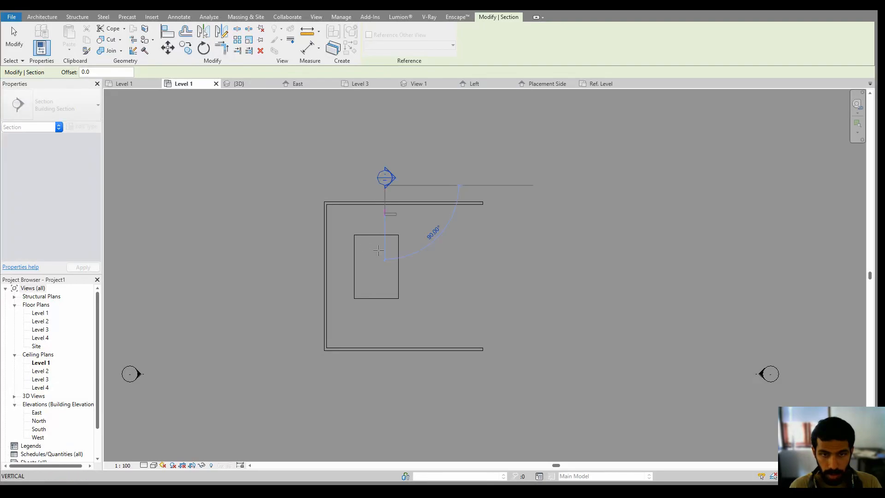
click(385, 320)
key(Escape)
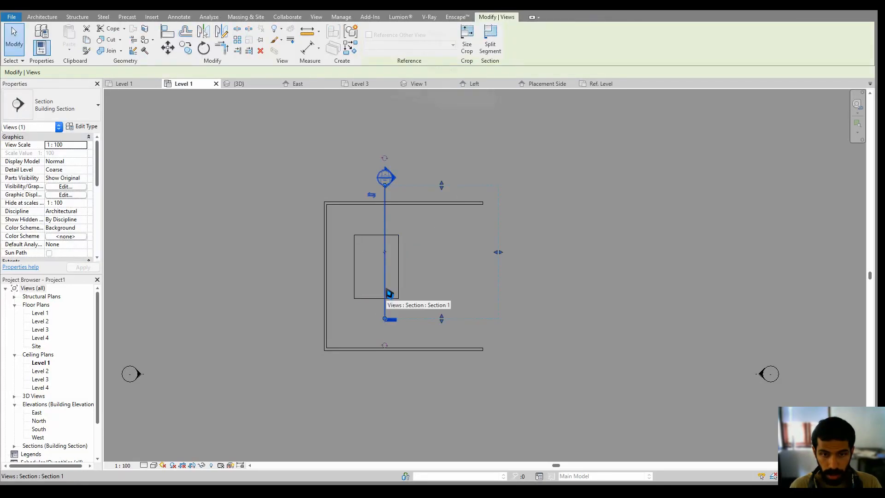
right_click(388, 295)
click(448, 113)
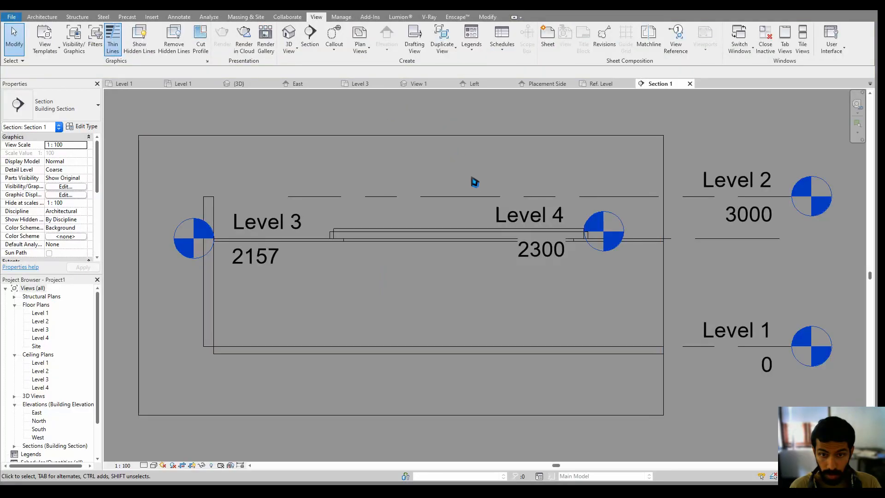
Place a Family1 lighting fixture on the thin wall above the ceiling, about 20 mm from the wall corner and 70 mm above Level 3
scroll(379, 230, up, 5)
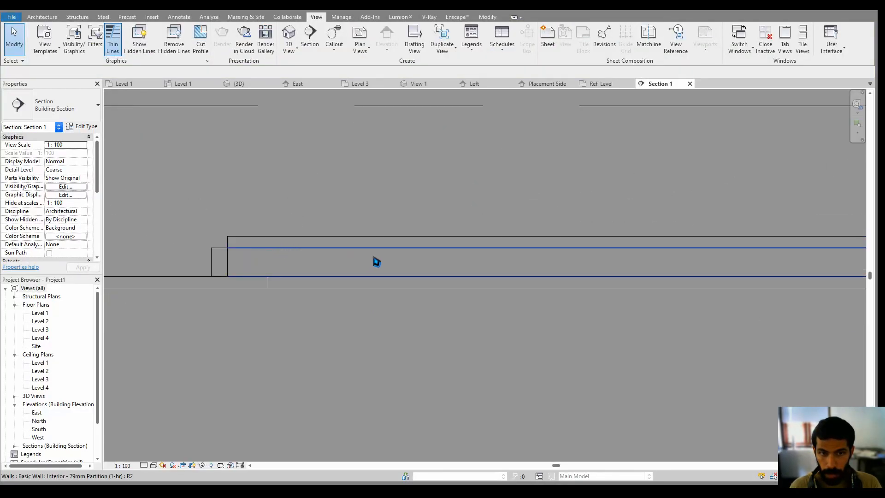
scroll(525, 247, down, 2)
click(40, 18)
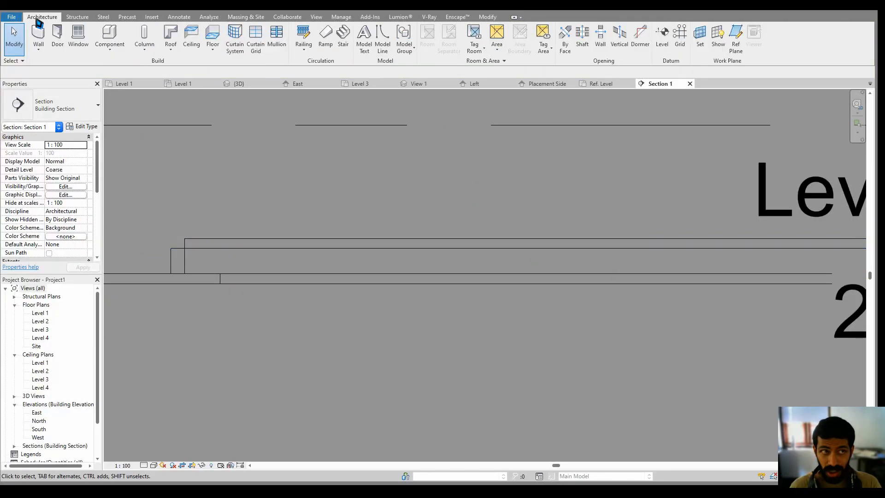
click(113, 37)
scroll(194, 256, up, 4)
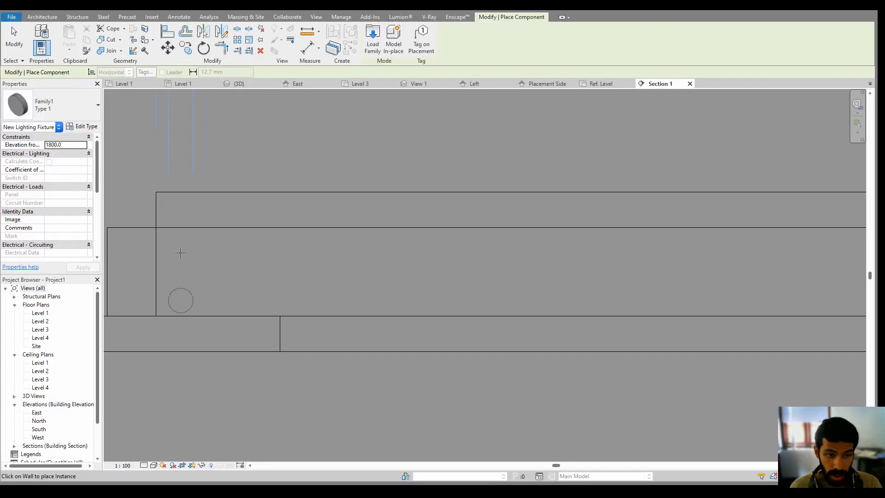
key(Escape)
key(Escape)
Array the fixture linearly along the thin wall with 20 grouped instances, spacing them up to the last one at the wall's far end
click(193, 297)
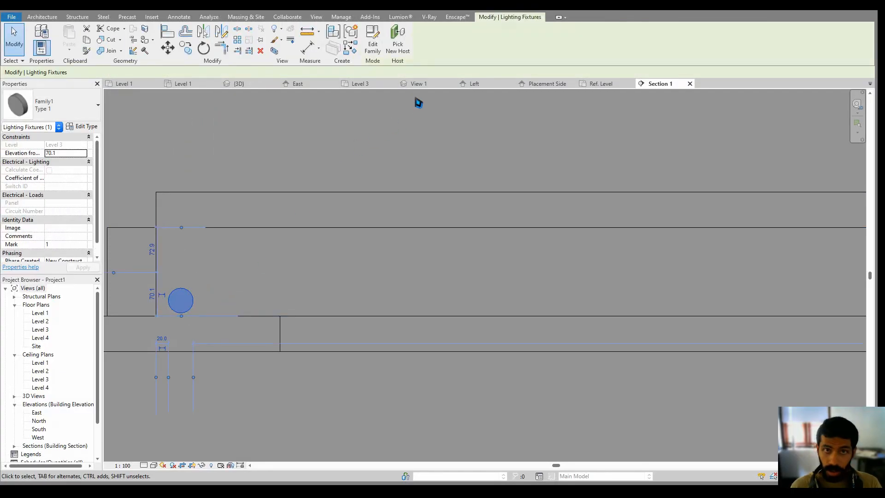
click(238, 40)
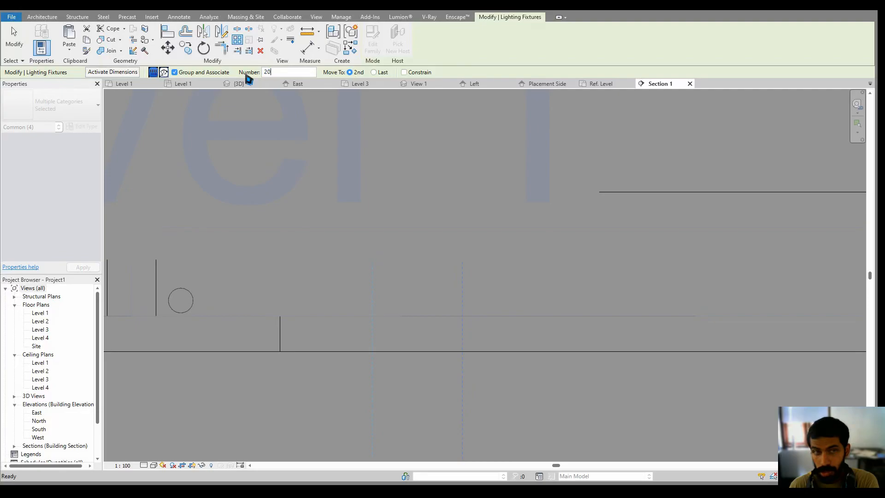
click(374, 73)
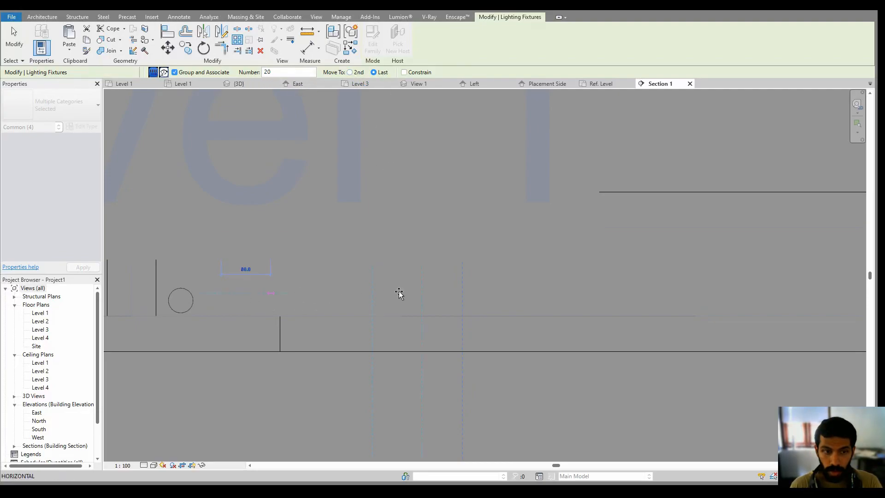
scroll(415, 290, down, 3)
middle_drag(535, 270, 342, 286)
scroll(330, 287, down, 1)
scroll(505, 294, down, 1)
middle_drag(503, 294, 180, 297)
middle_drag(349, 298, 291, 295)
scroll(415, 296, up, 2)
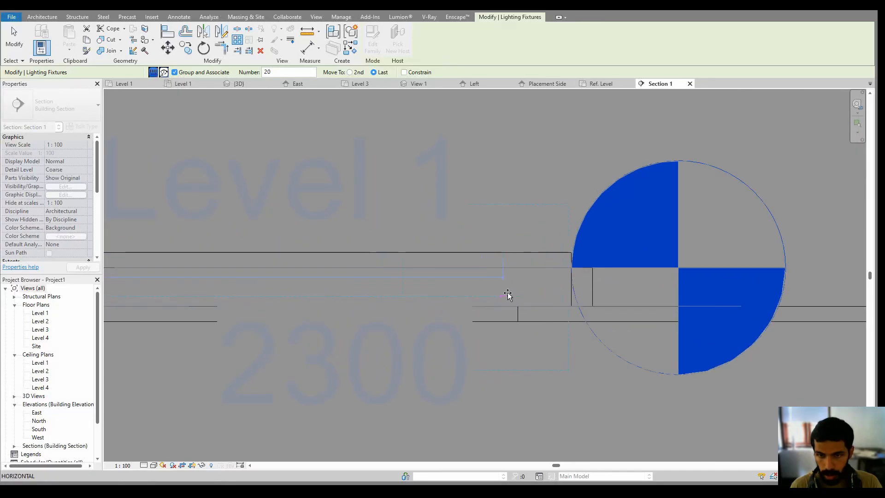
click(567, 298)
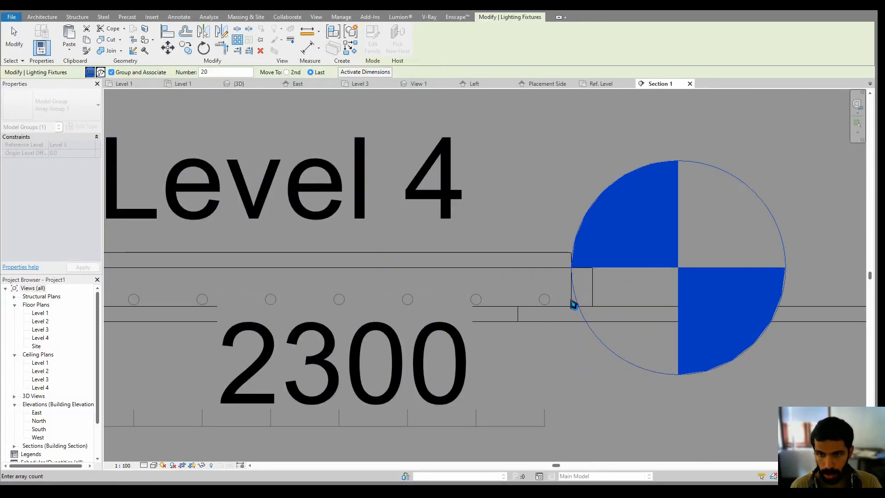
scroll(577, 295, down, 1)
scroll(576, 290, down, 2)
click(460, 307)
scroll(461, 307, down, 1)
middle_drag(461, 306, 483, 288)
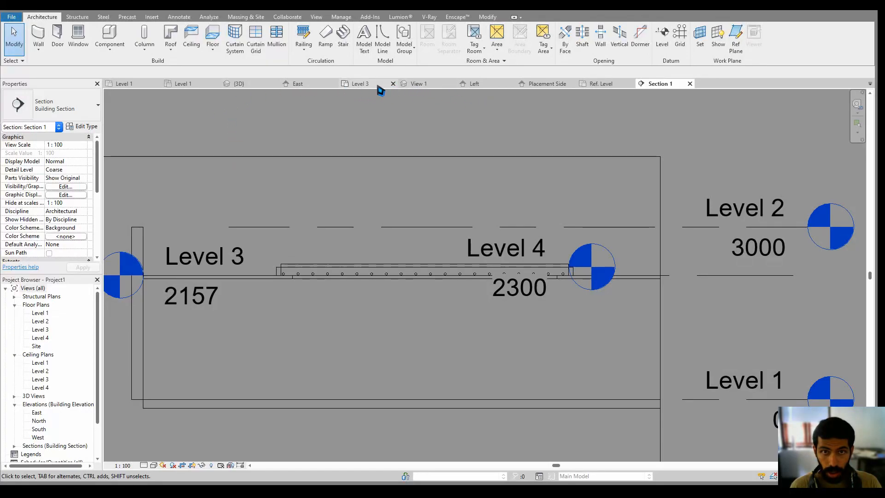
Delete the Generic - 200mm room wall that blocks the 3D view of the ceiling opening
click(249, 83)
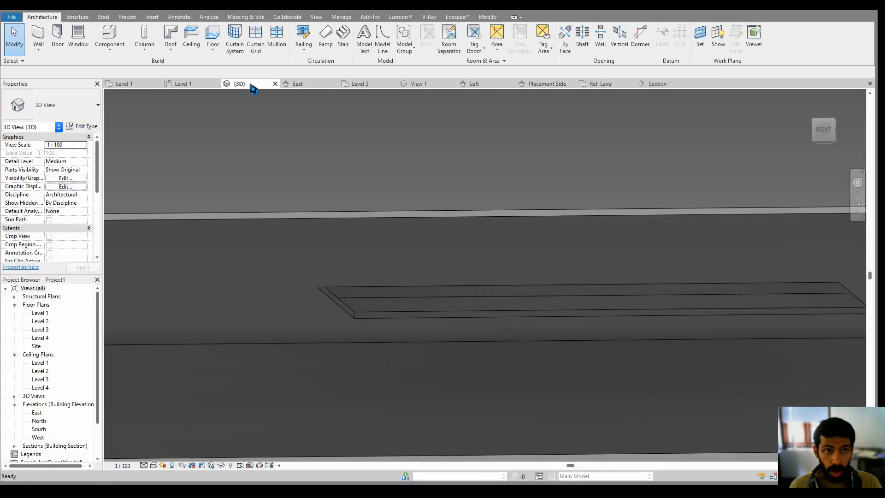
shift+middle_drag(563, 253, 438, 252)
click(745, 300)
key(Delete)
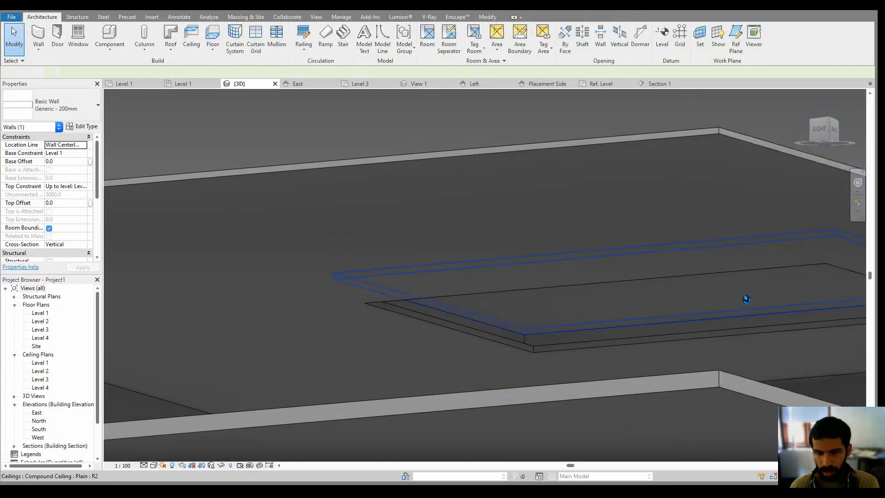
Render the 3D view of the ceiling opening in Draft quality with the Interior: Artificial only lighting scheme
shift+middle_drag(727, 289, 445, 310)
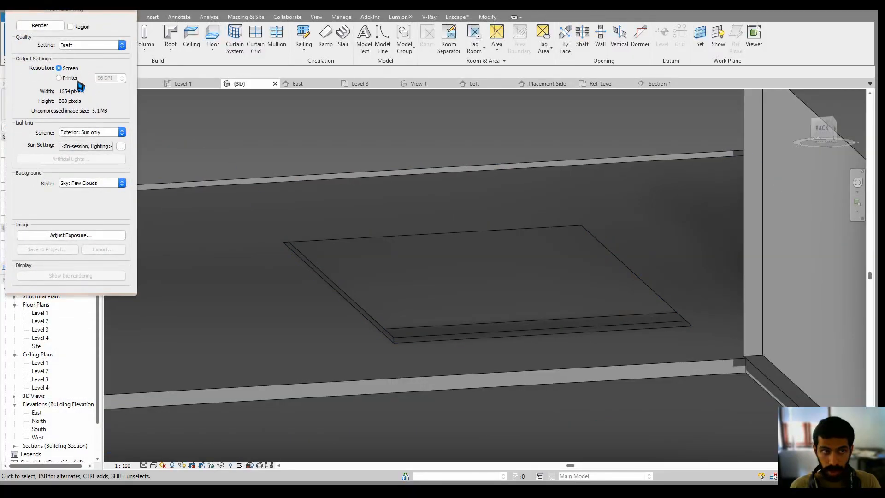
click(95, 133)
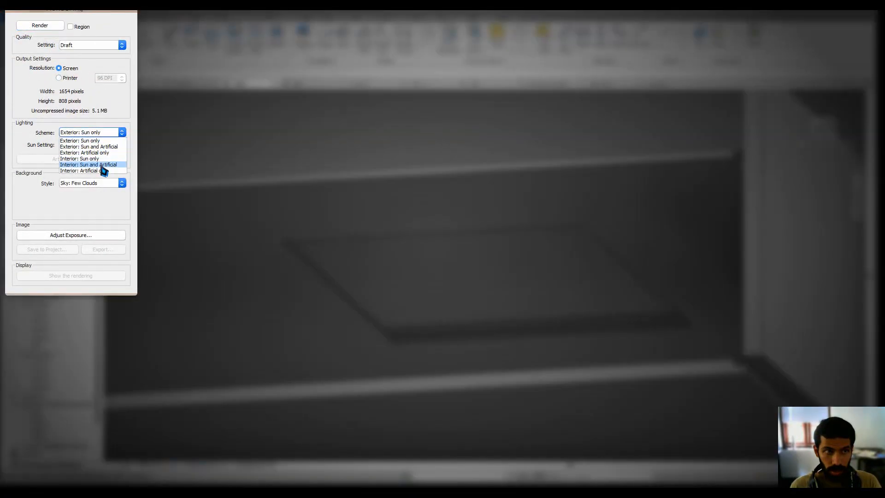
click(92, 171)
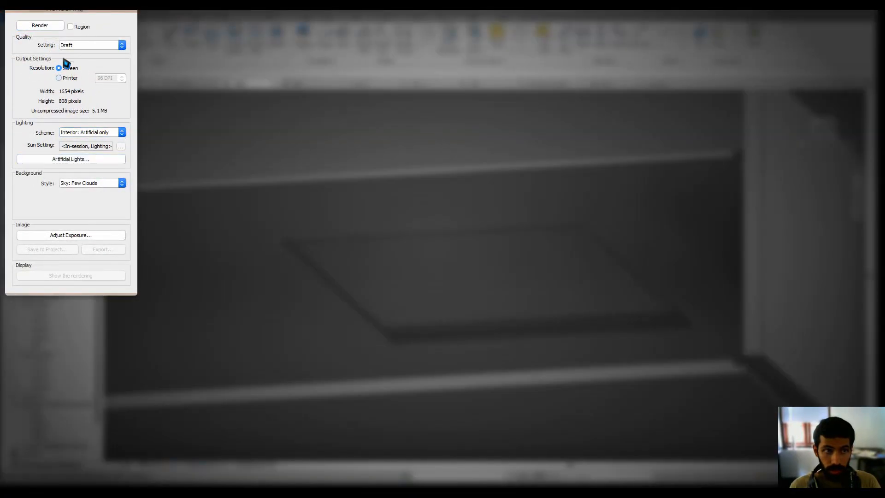
click(40, 26)
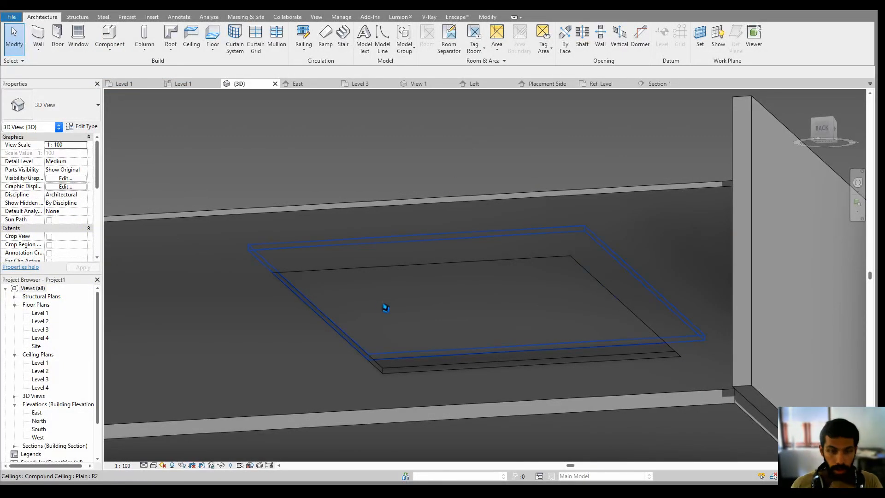
Rotate the section line by 90° in the Level 3 plan so that it cuts horizontally across the ceiling opening
shift+middle_drag(415, 308, 267, 336)
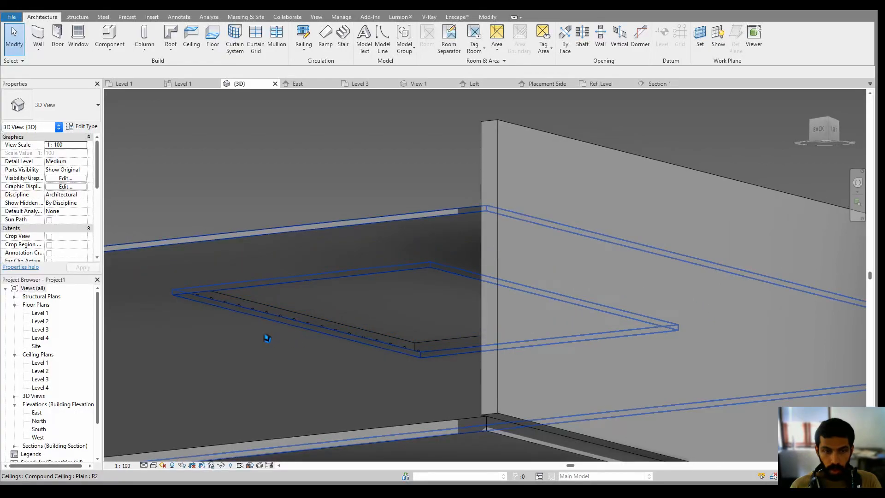
shift+middle_drag(336, 326, 407, 357)
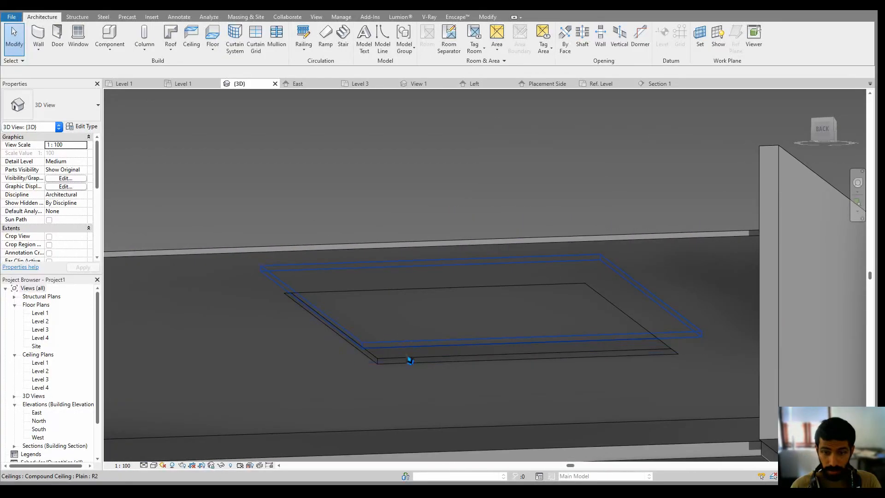
click(379, 85)
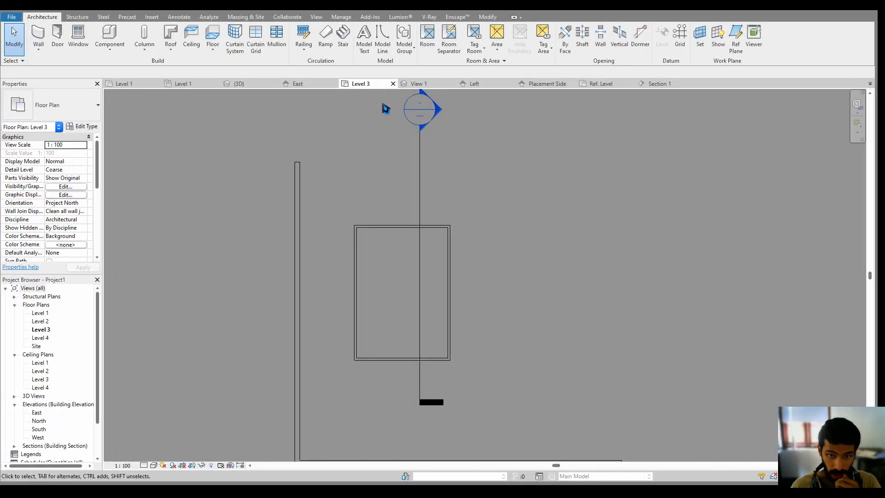
click(419, 262)
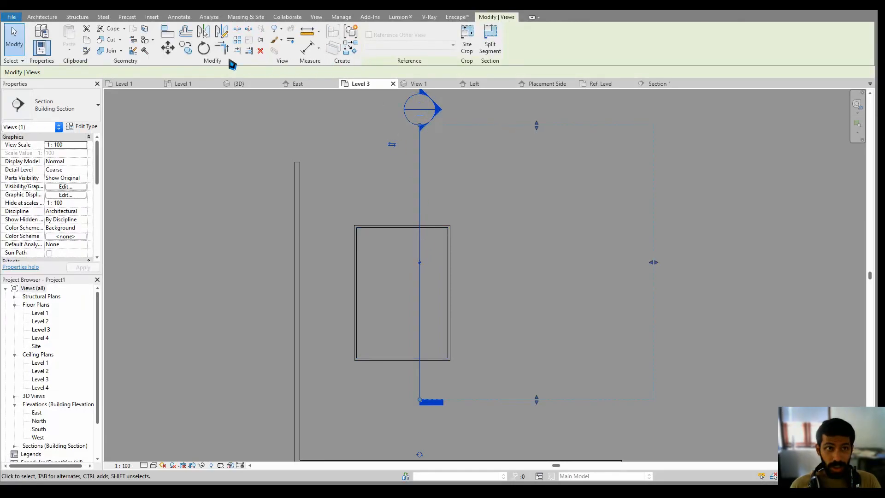
click(204, 49)
click(401, 214)
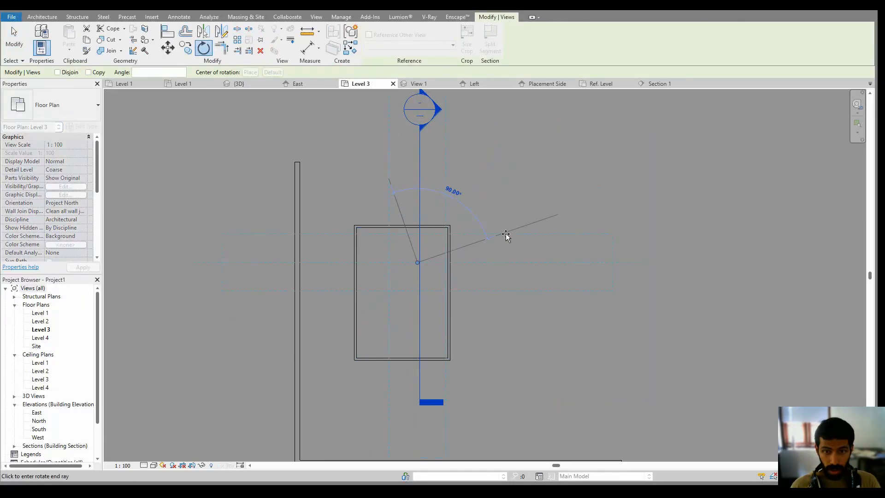
click(509, 240)
middle_drag(508, 243, 508, 215)
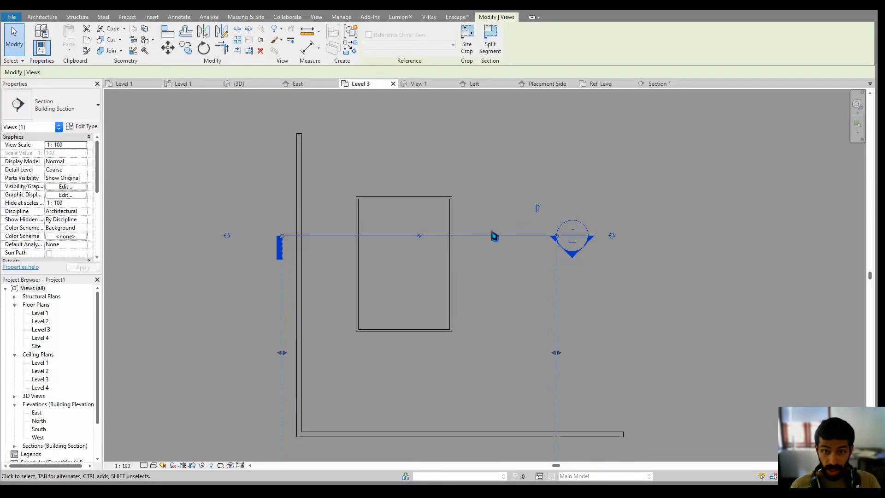
Place a Family1 lighting fixture on the adjoining thin wall in Section 1, about 140 mm from its corner and 73 mm above Level 3
click(664, 83)
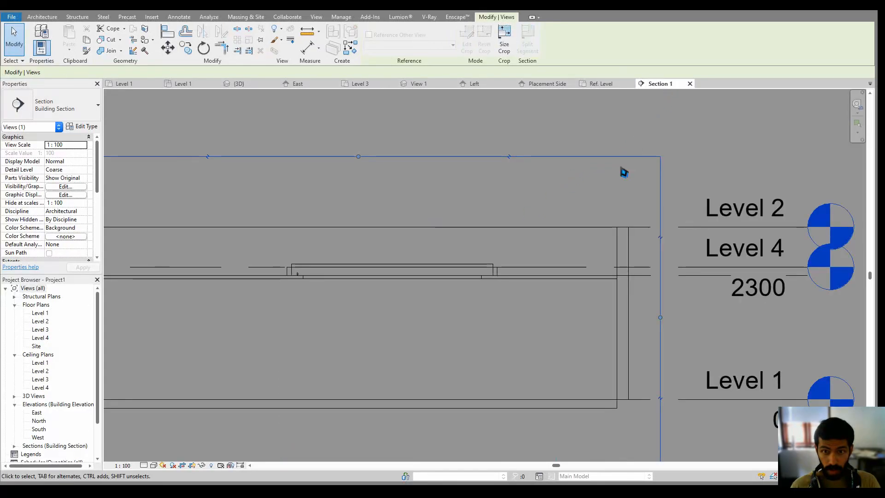
scroll(366, 257, up, 6)
scroll(285, 248, up, 2)
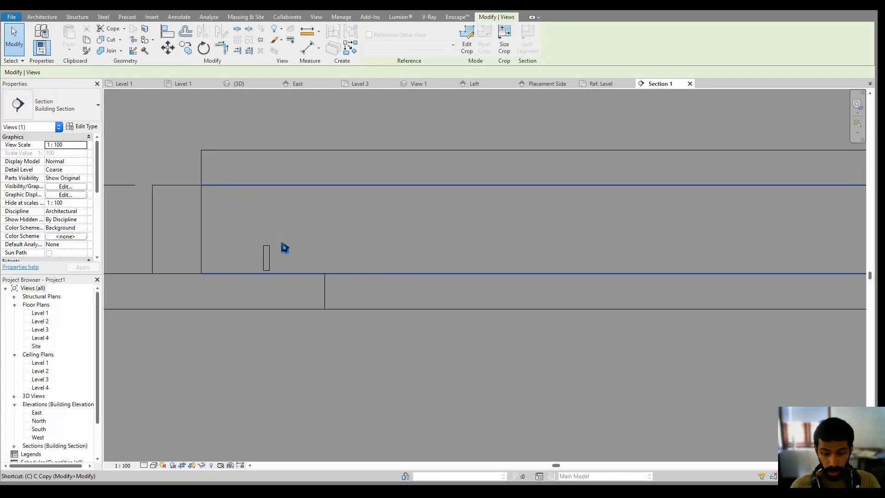
key(c)
key(m)
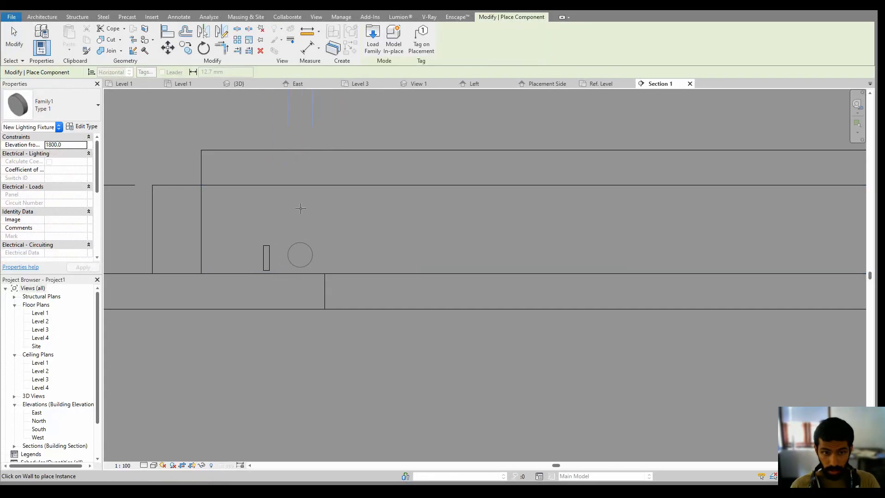
key(Escape)
key(Escape)
Array the newly placed fixture along the adjoining thin wall
click(322, 255)
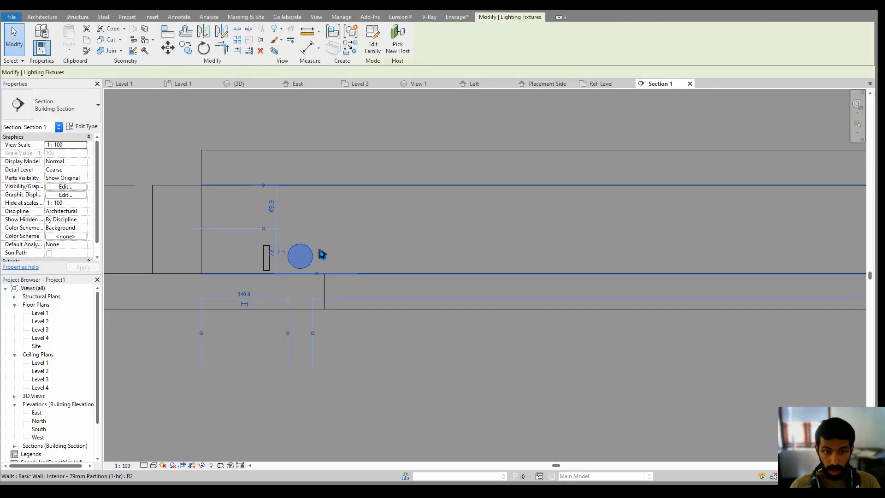
click(237, 40)
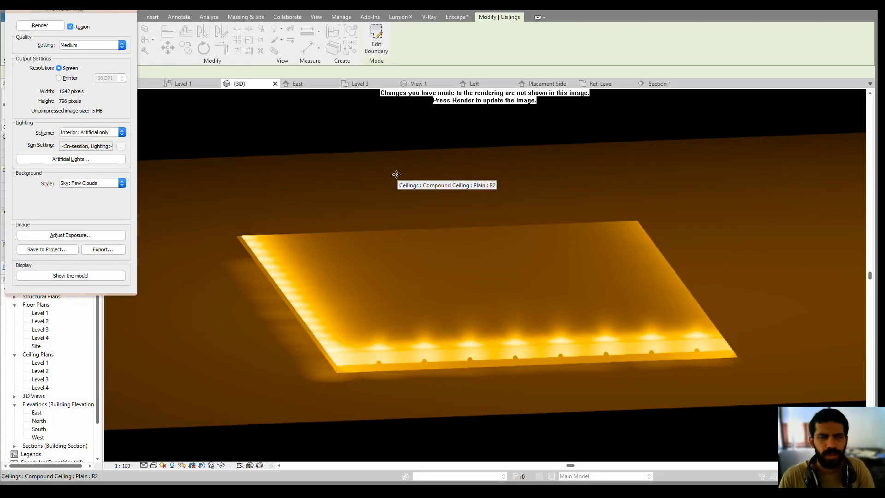
click(114, 27)
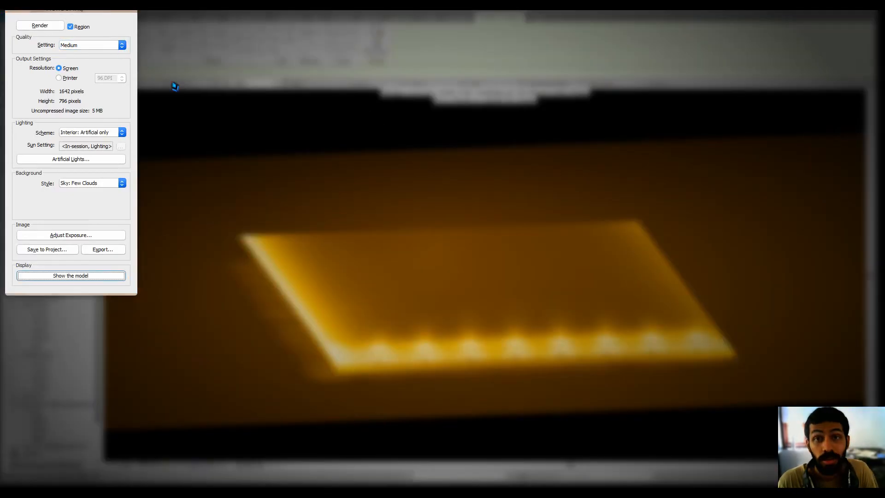